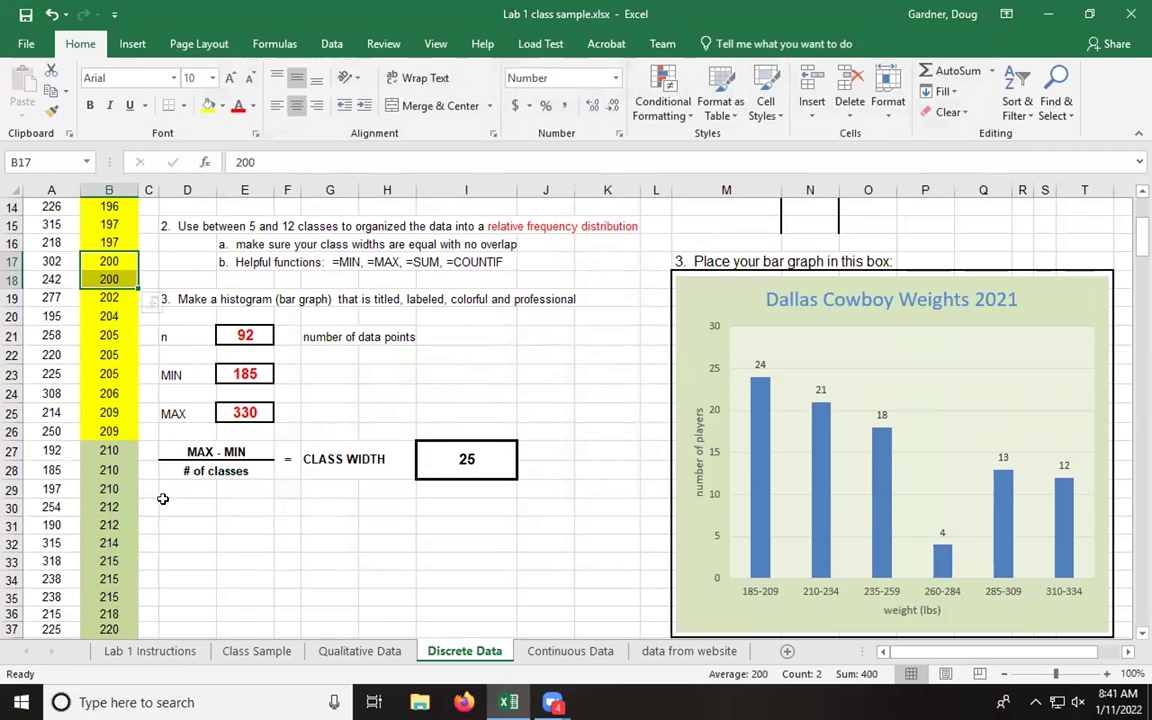
Examine the groups of repeated weights in sorted column B, highlighting the 205, 210, 220 and 225 entries in turn
{"action": "left_click_drag", "start_coordinate": [113, 332], "coordinate": [113, 377]}
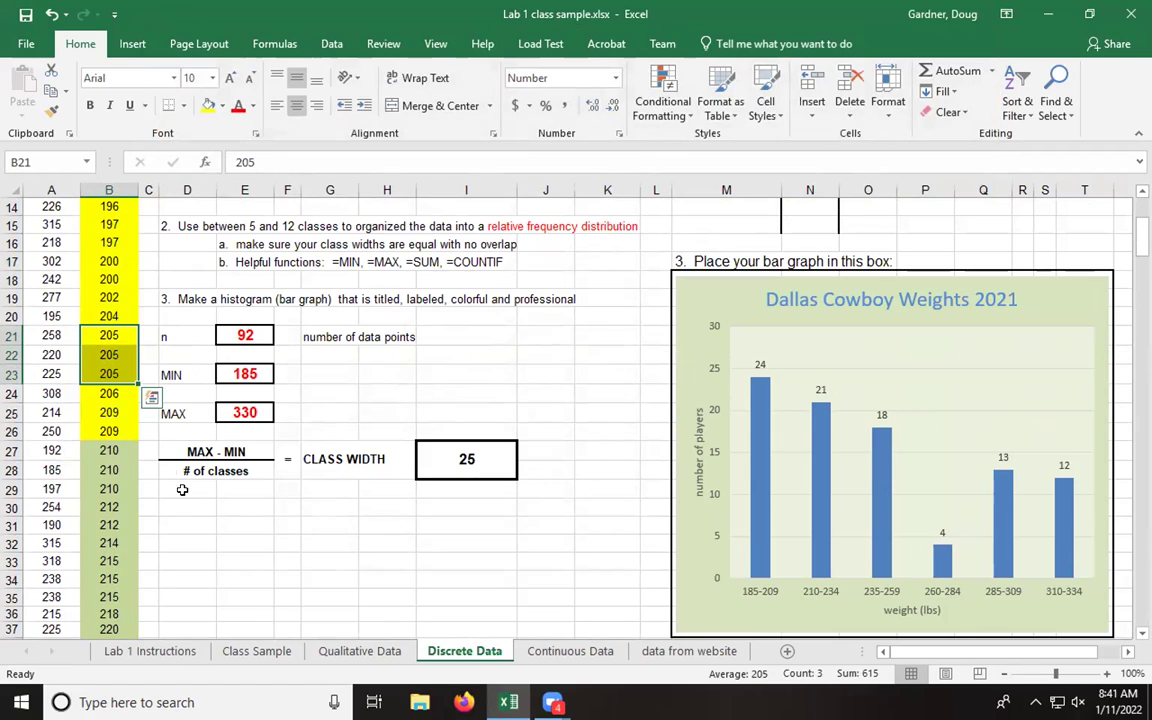
{"action": "left_click_drag", "start_coordinate": [116, 450], "coordinate": [117, 481]}
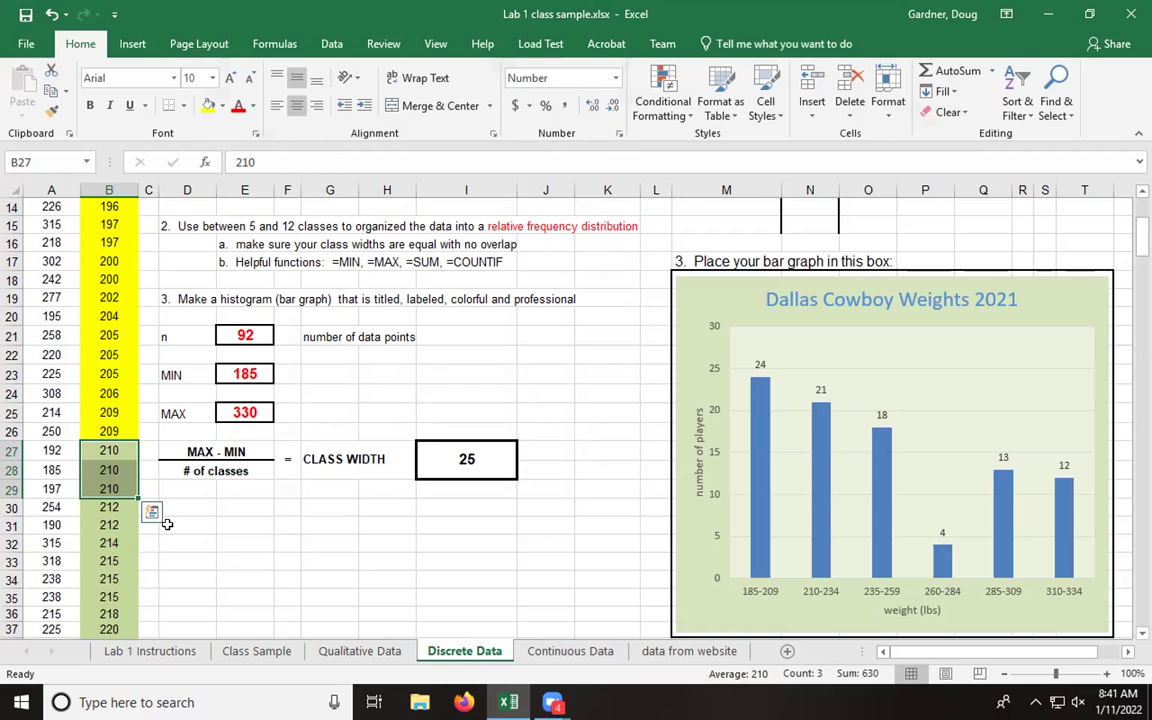
{"action": "scroll", "coordinate": [167, 523], "scroll_direction": "down", "scroll_amount": 2}
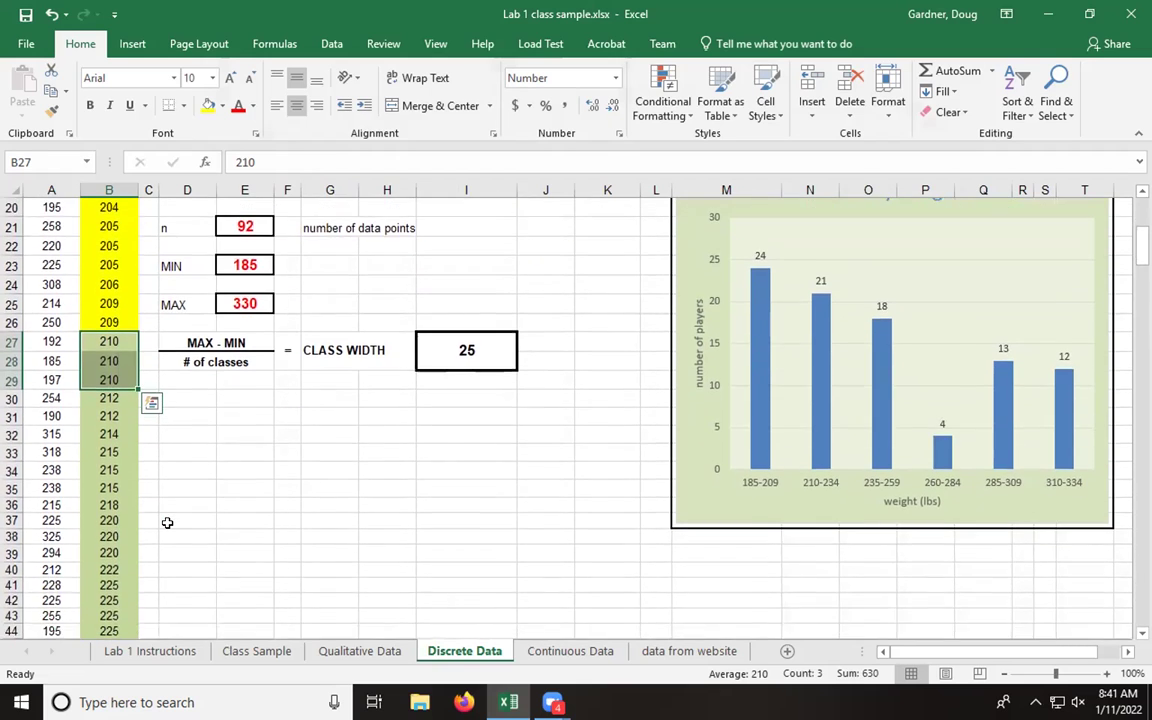
{"action": "scroll", "coordinate": [167, 523], "scroll_direction": "down", "scroll_amount": 1}
{"action": "left_click_drag", "start_coordinate": [108, 463], "coordinate": [118, 497]}
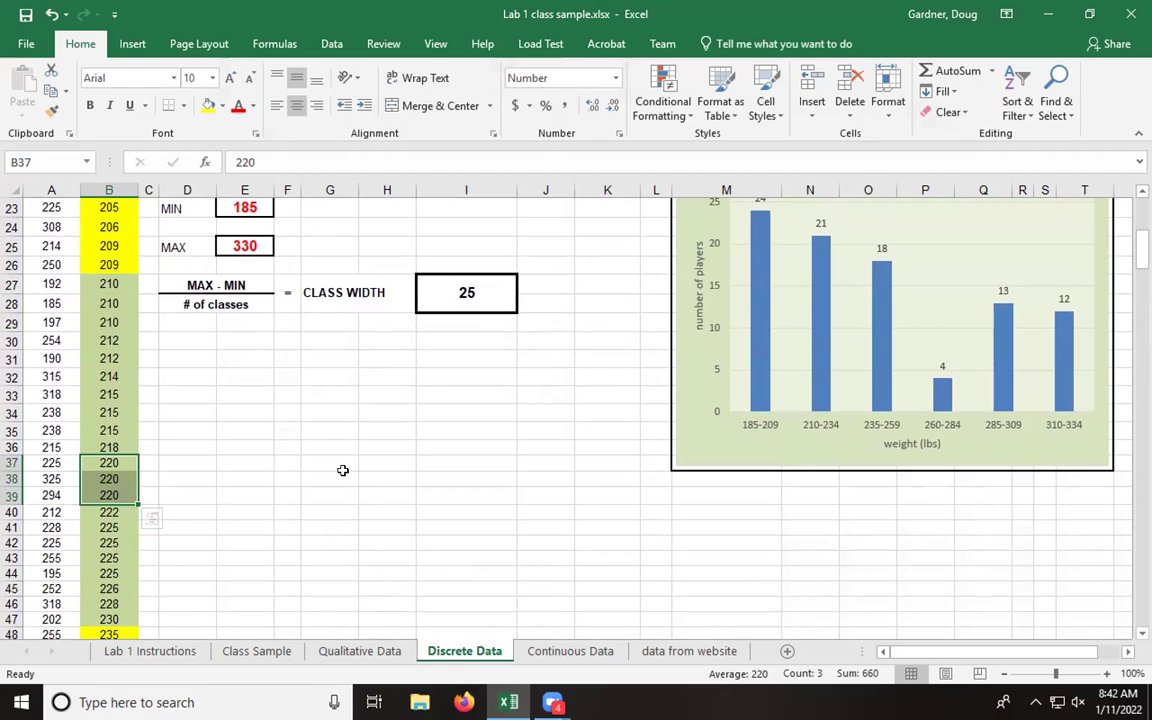
{"action": "left_click_drag", "start_coordinate": [100, 527], "coordinate": [105, 573]}
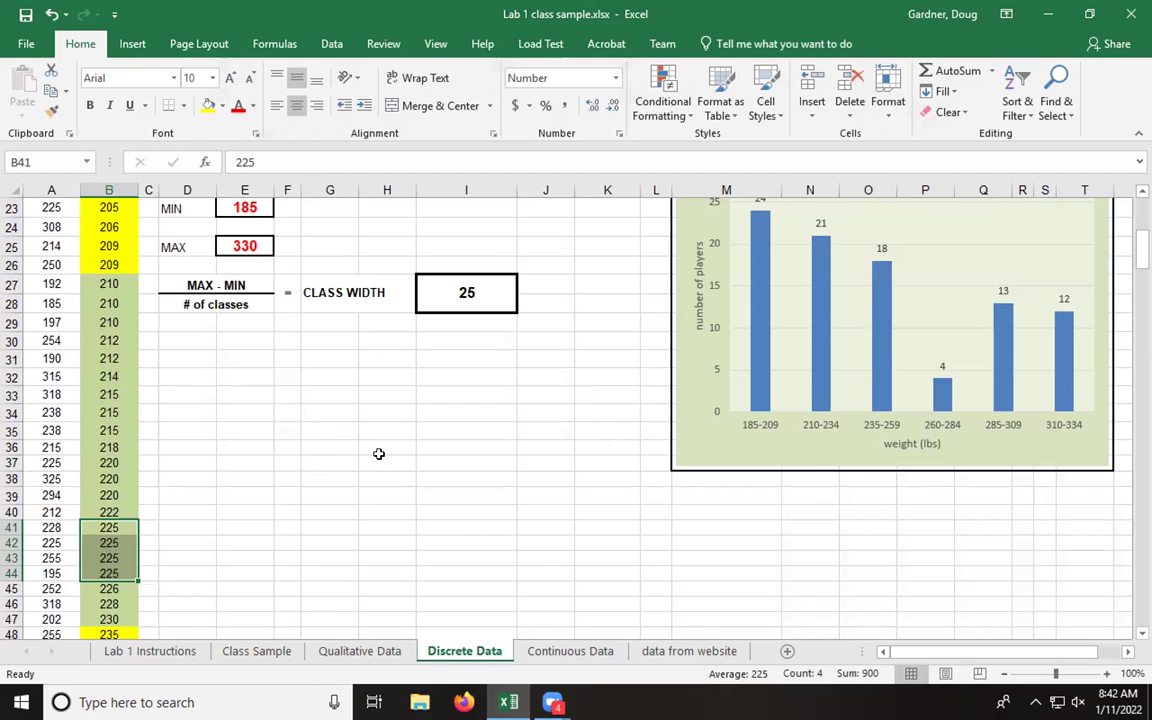
{"action": "scroll", "coordinate": [540, 418], "scroll_direction": "up", "scroll_amount": 1}
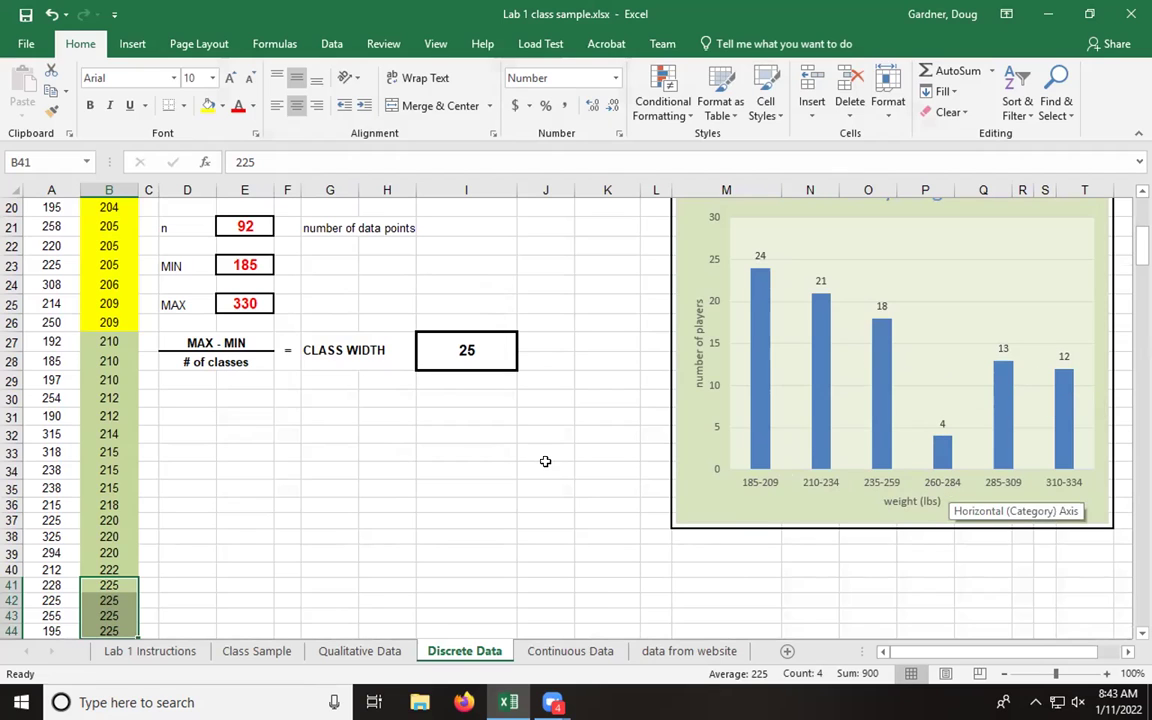
{"action": "scroll", "coordinate": [397, 437], "scroll_direction": "down", "scroll_amount": 1}
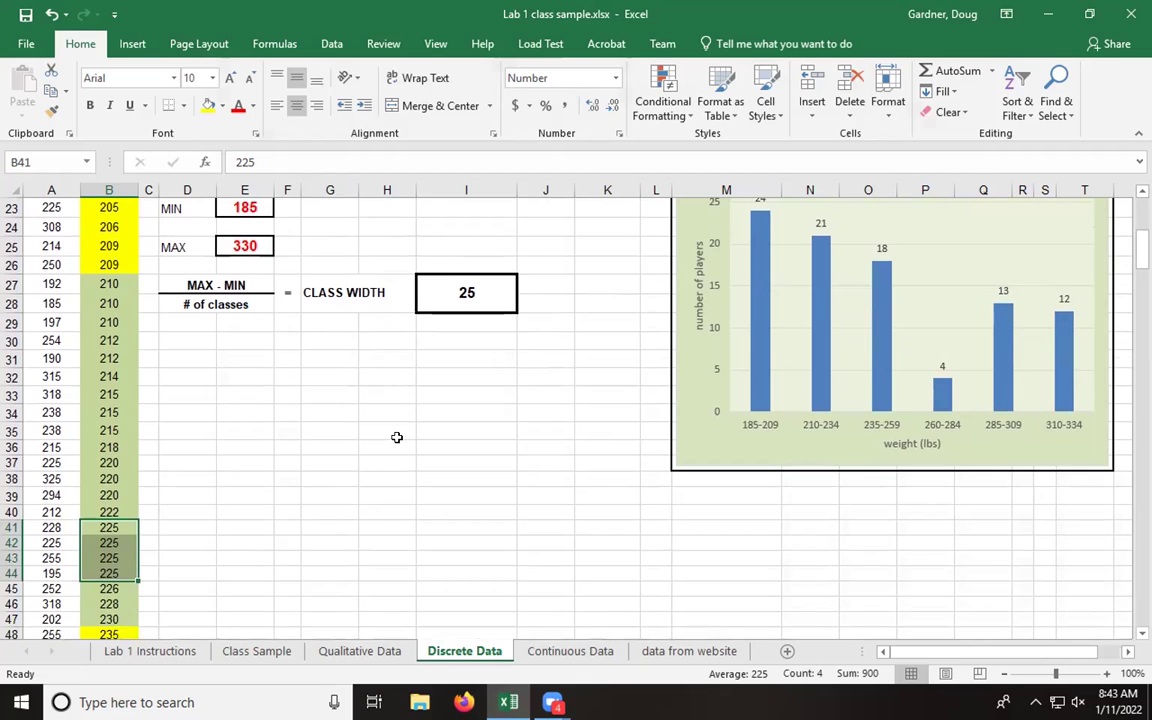
{"action": "scroll", "coordinate": [397, 437], "scroll_direction": "down", "scroll_amount": 1}
Fill the repeated 205, 210 and 215 entries in column B (B21:B23, B27:B29, B33:B35) with light blue
{"action": "scroll", "coordinate": [397, 437], "scroll_direction": "up", "scroll_amount": 5}
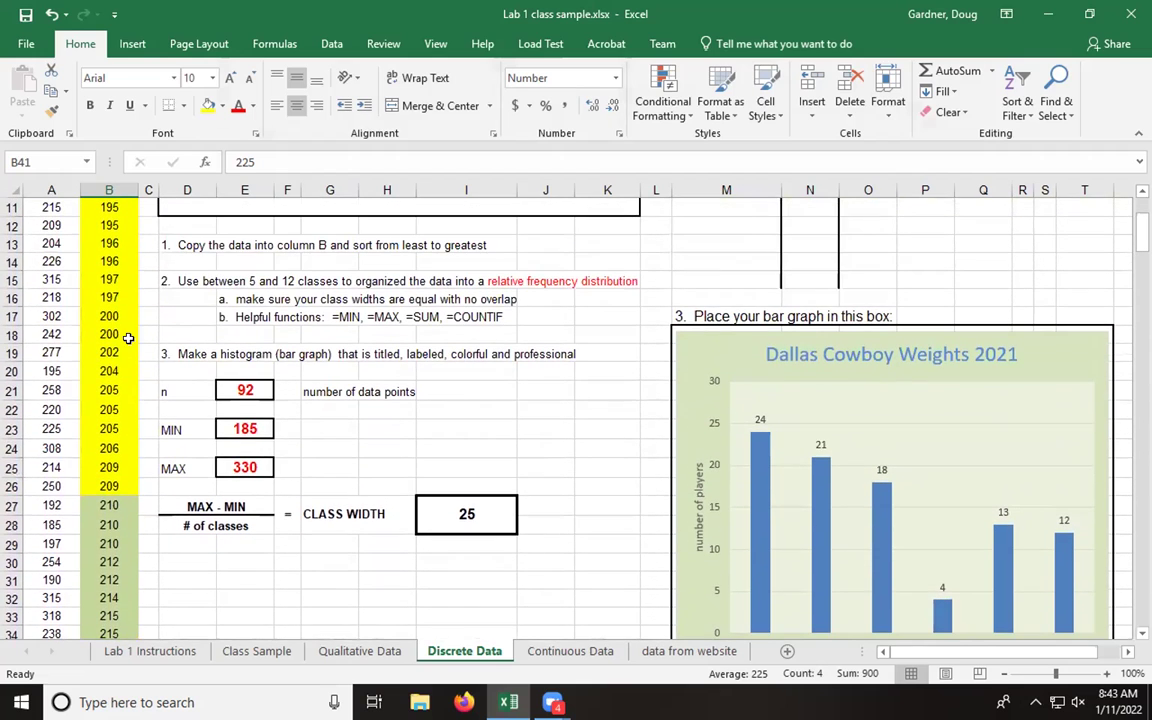
{"action": "left_click_drag", "start_coordinate": [110, 390], "coordinate": [111, 425]}
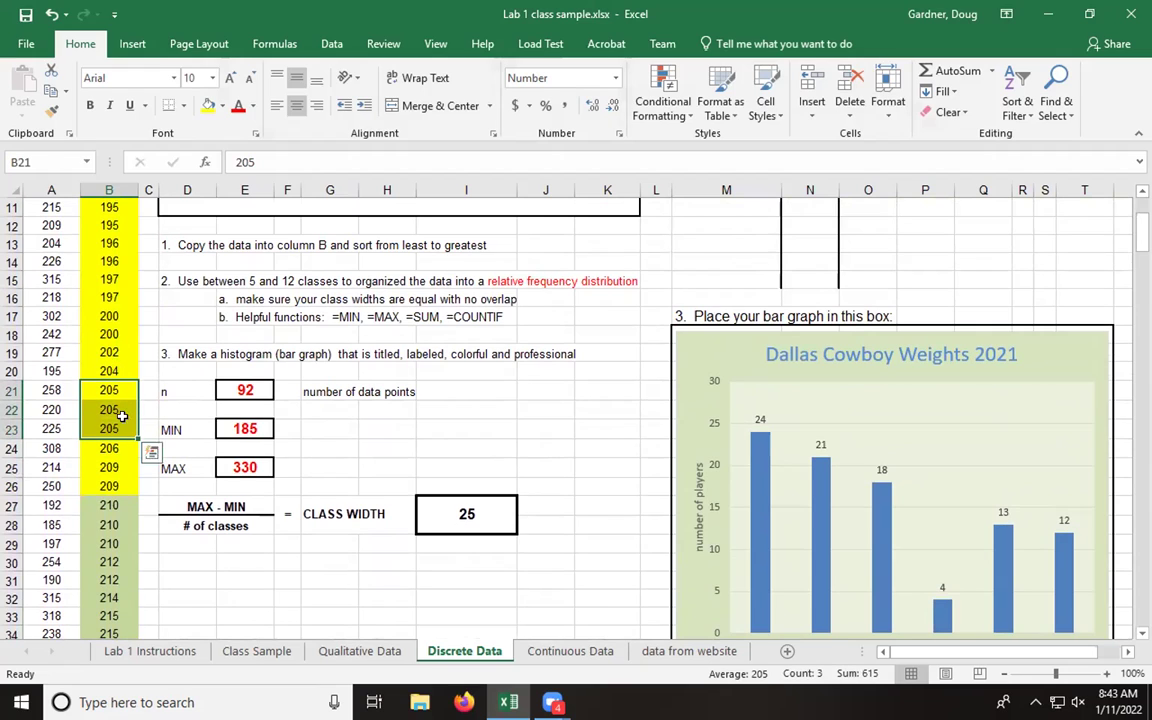
{"action": "left_click", "coordinate": [223, 106]}
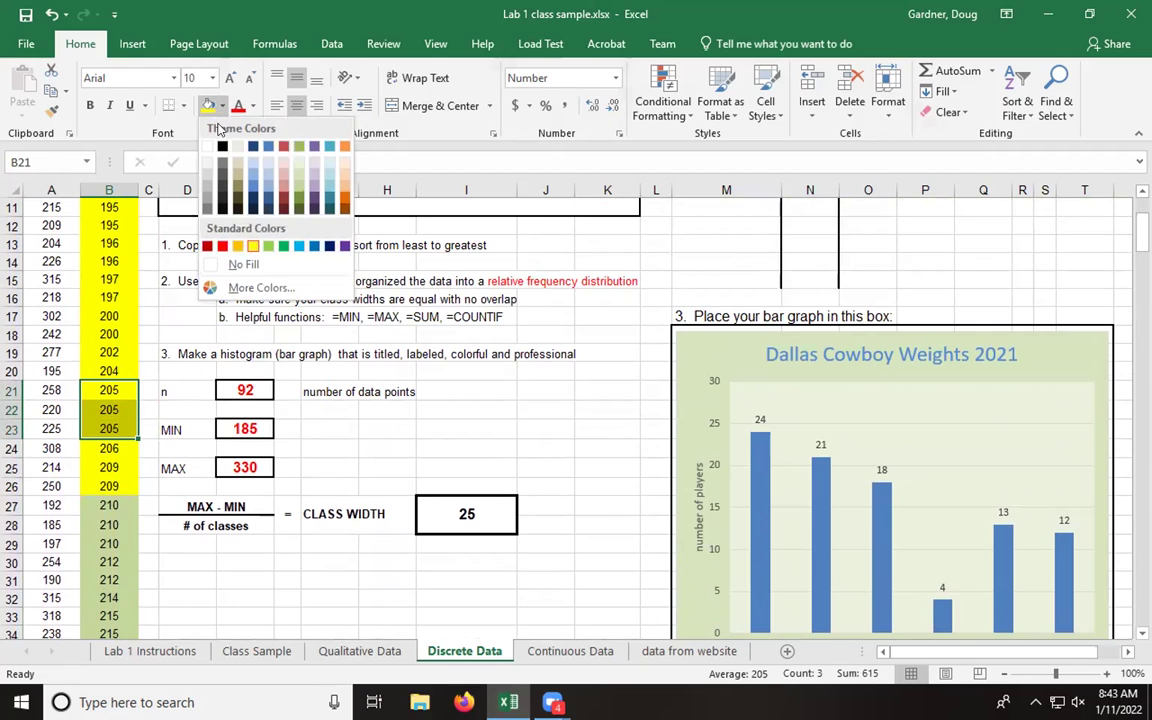
{"action": "left_click", "coordinate": [254, 178]}
{"action": "left_click_drag", "start_coordinate": [110, 505], "coordinate": [112, 541]}
{"action": "left_click", "coordinate": [207, 106]}
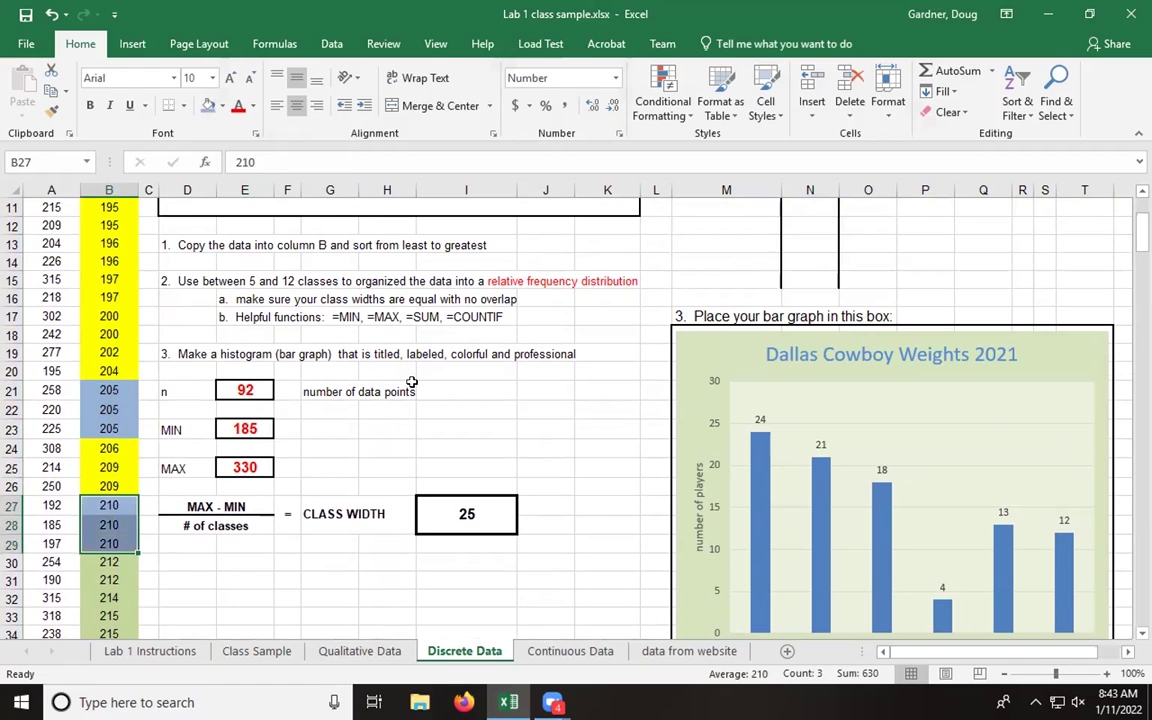
{"action": "left_click", "coordinate": [509, 425]}
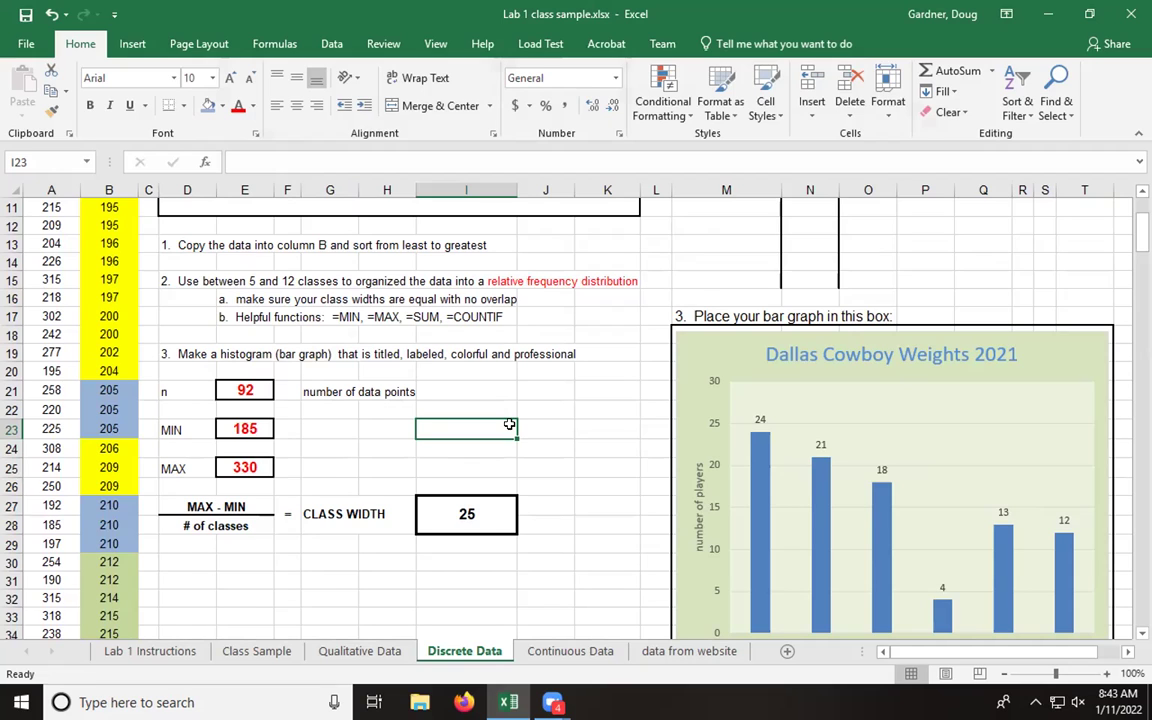
{"action": "scroll", "coordinate": [473, 548], "scroll_direction": "down", "scroll_amount": 1}
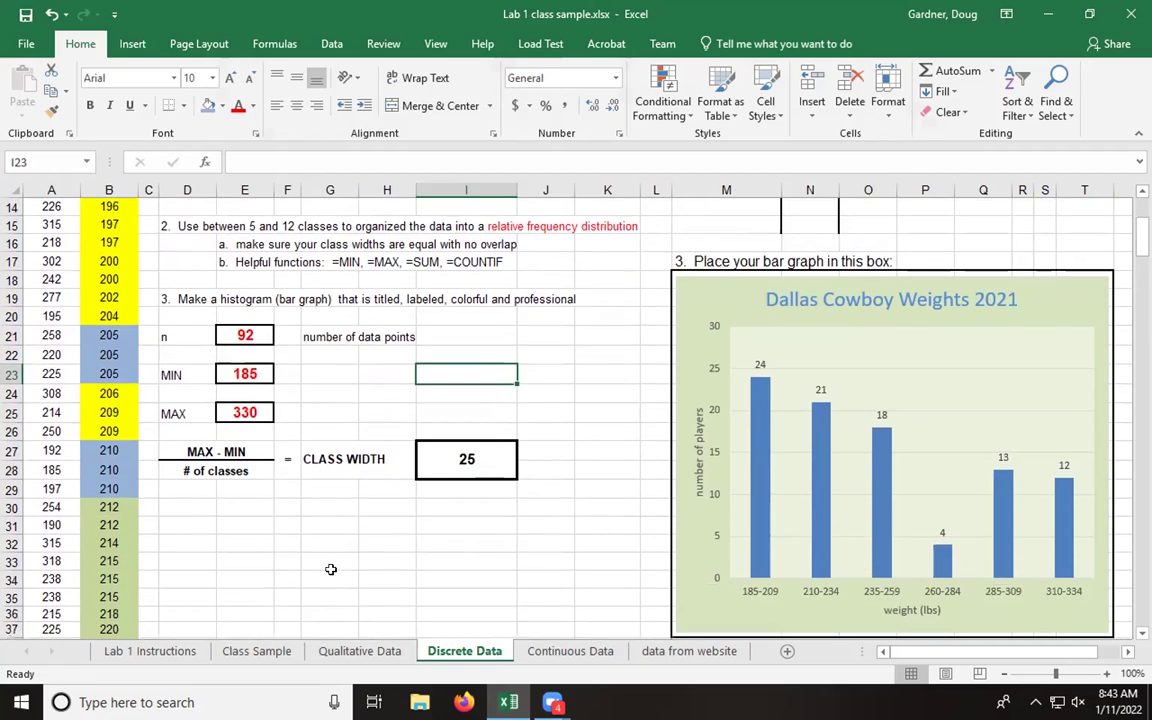
{"action": "left_click_drag", "start_coordinate": [110, 561], "coordinate": [113, 592]}
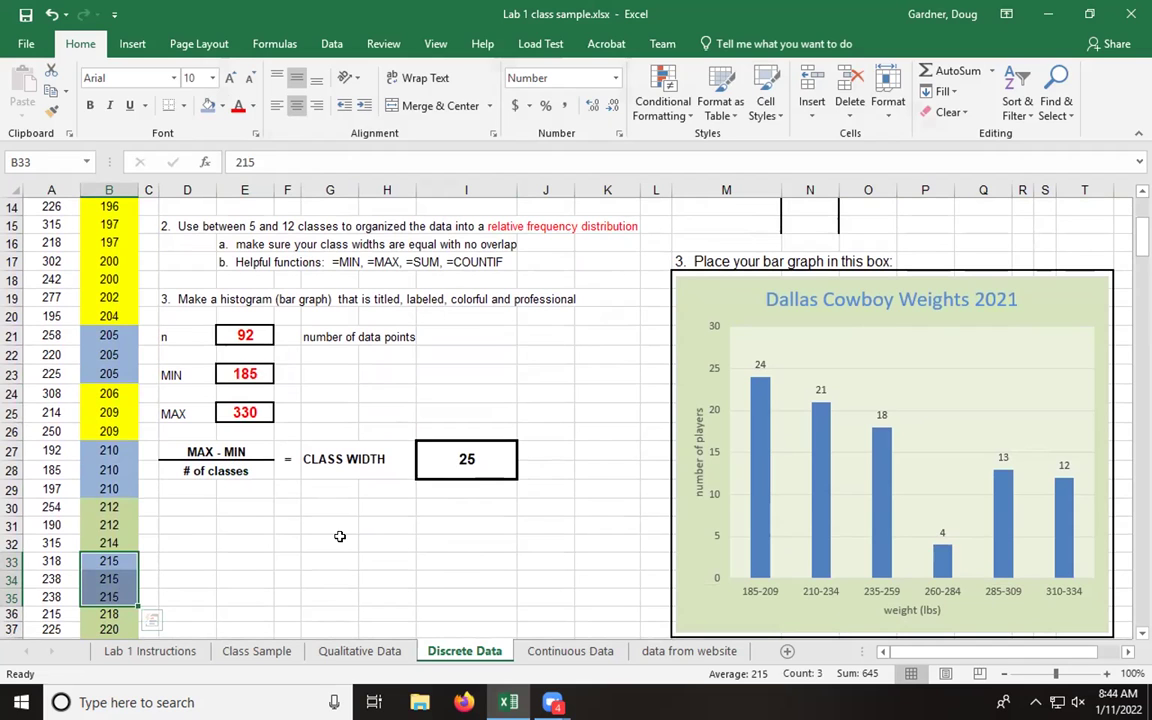
Enter the labels mean, median and mode in cells E37 to E39, below the class width calculation
{"action": "scroll", "coordinate": [340, 532], "scroll_direction": "down", "scroll_amount": 2}
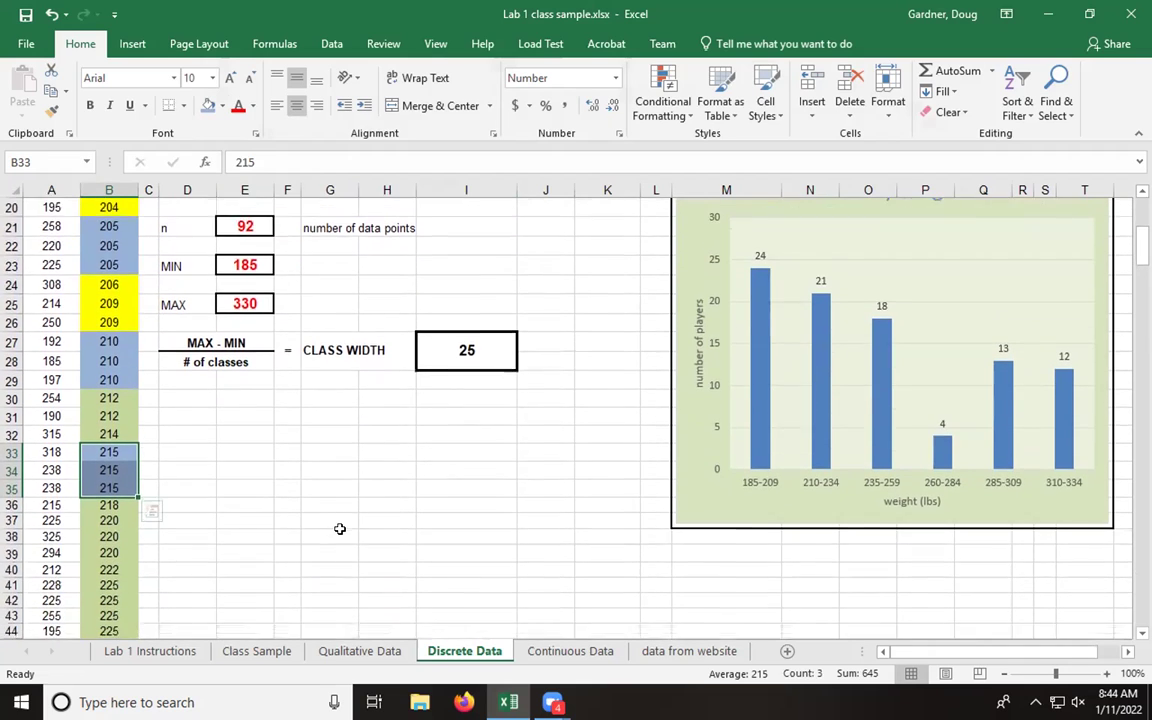
{"action": "scroll", "coordinate": [340, 528], "scroll_direction": "down", "scroll_amount": 2}
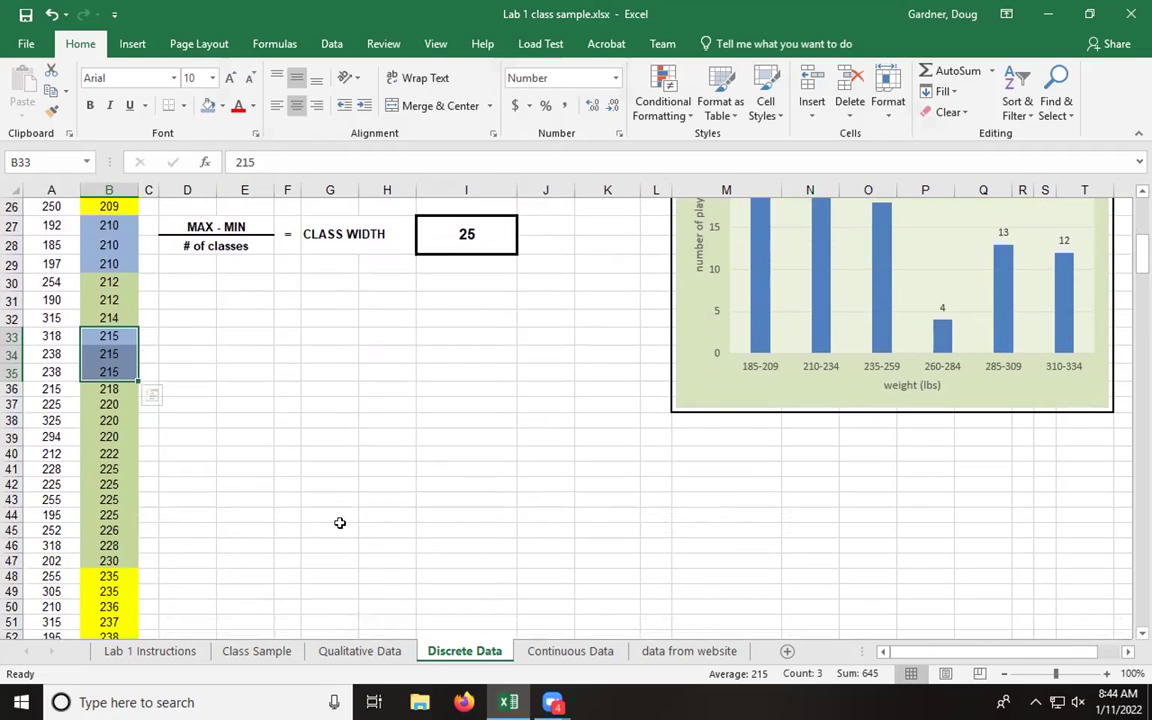
{"action": "left_click", "coordinate": [263, 402]}
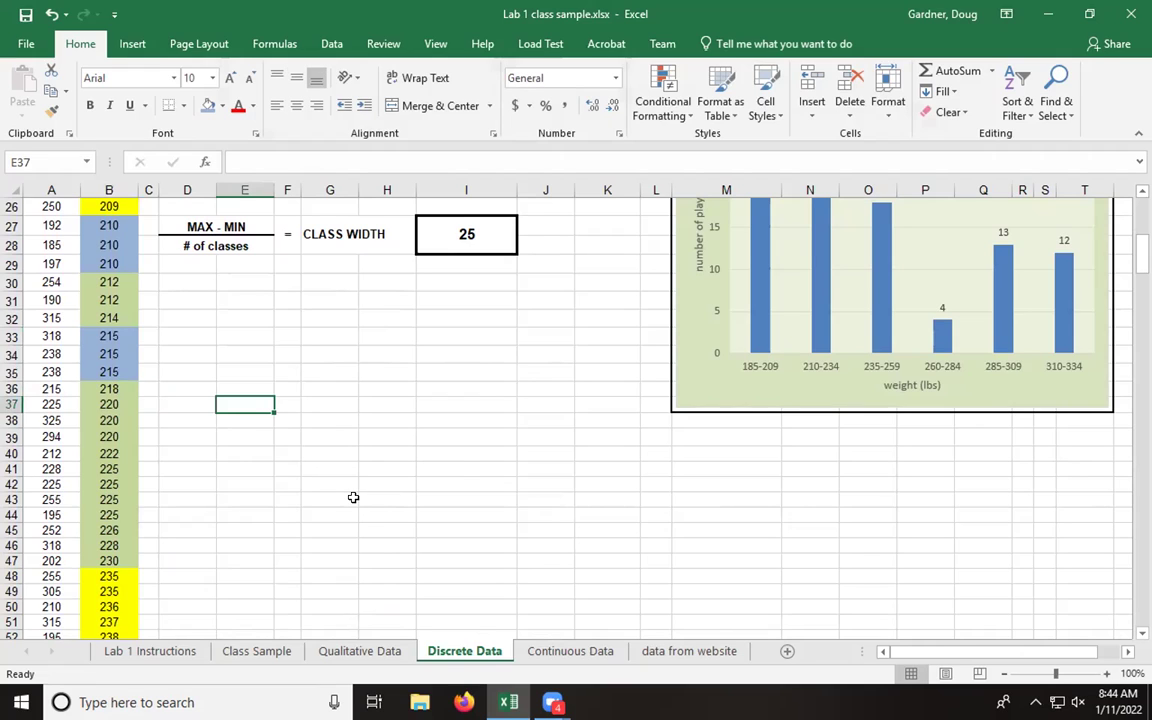
{"action": "type", "text": "mean"}
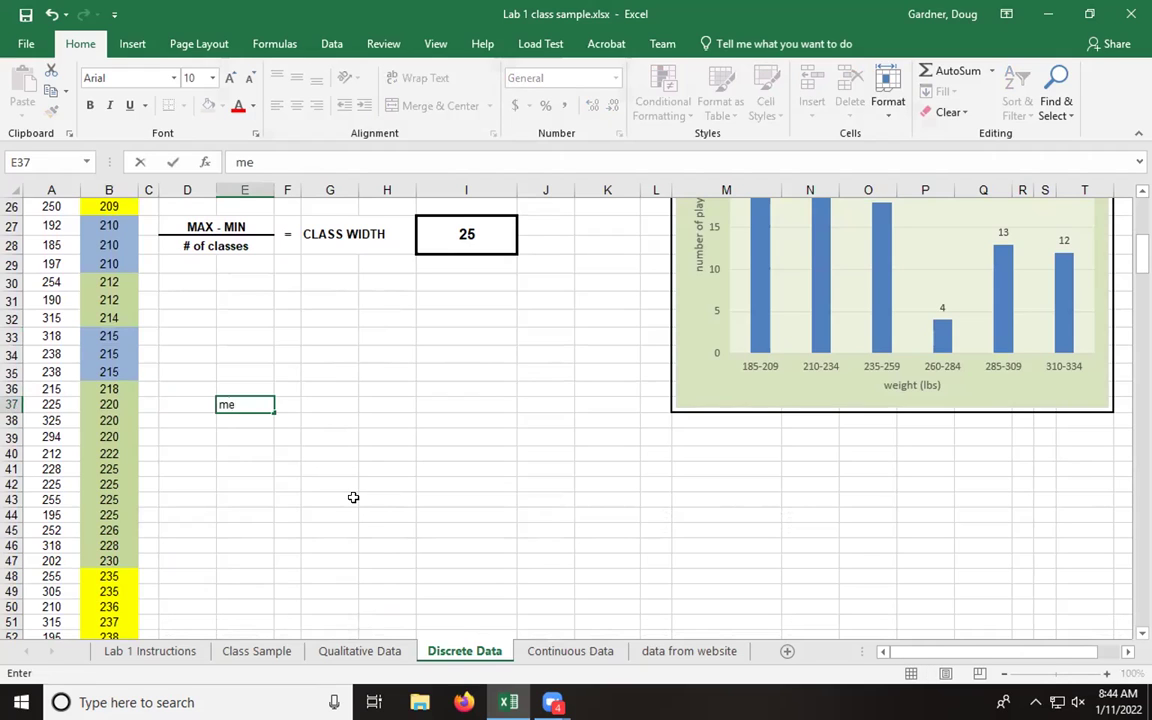
{"action": "key", "text": "Return"}
{"action": "type", "text": "median"}
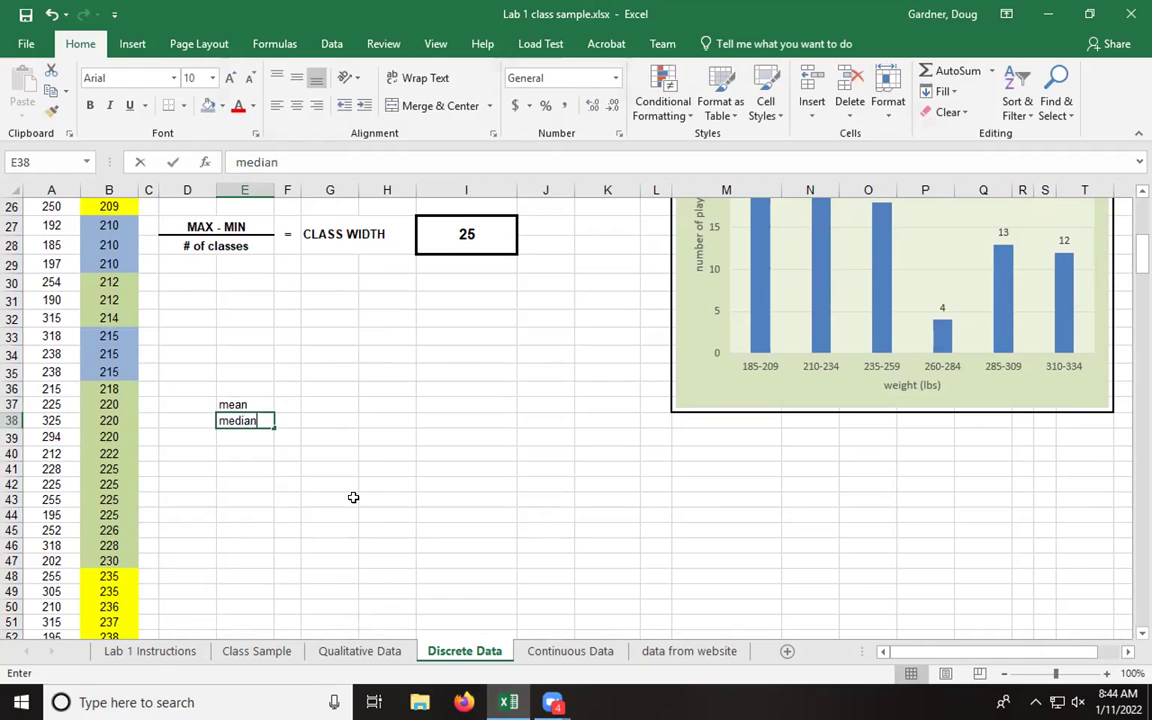
{"action": "key", "text": "Return"}
{"action": "type", "text": "mode"}
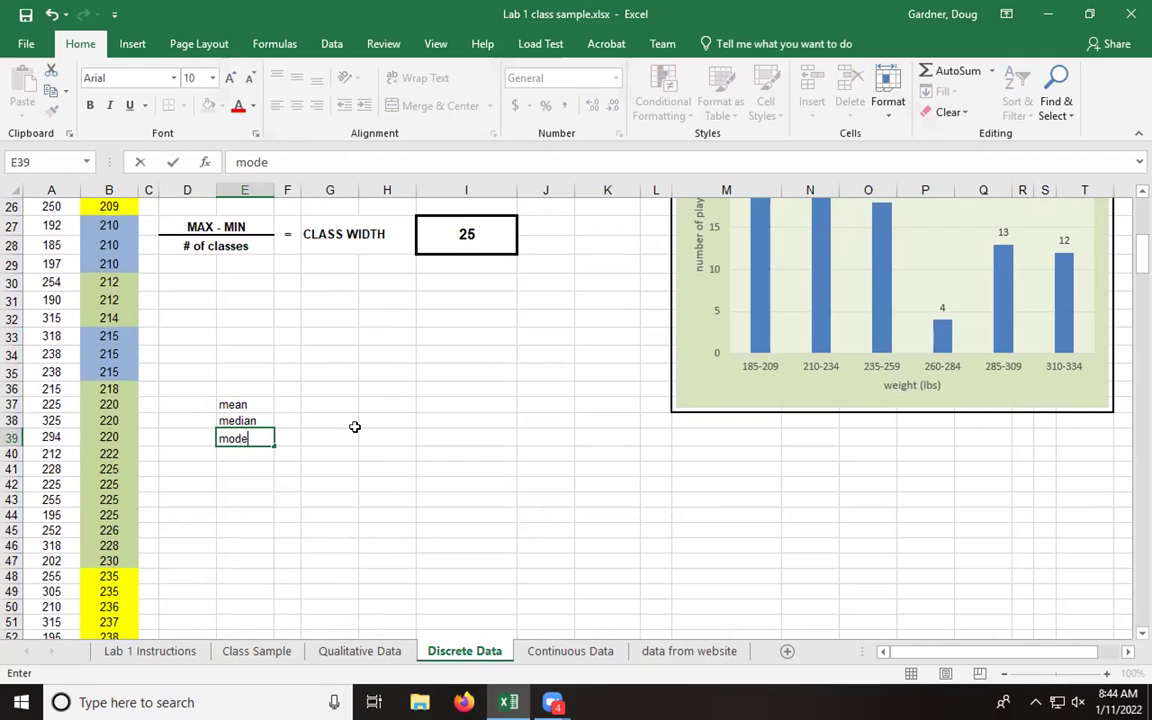
Begin an AVERAGE formula in cell G37, in the mean row
{"action": "left_click", "coordinate": [322, 398]}
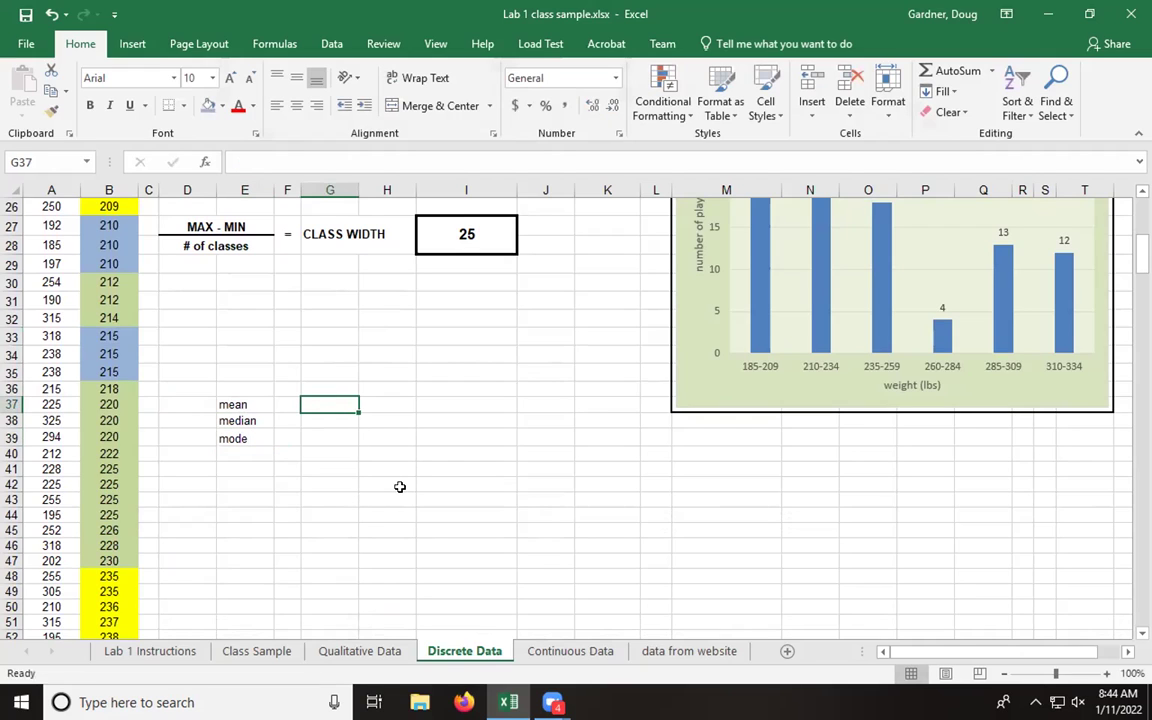
{"action": "type", "text": "="}
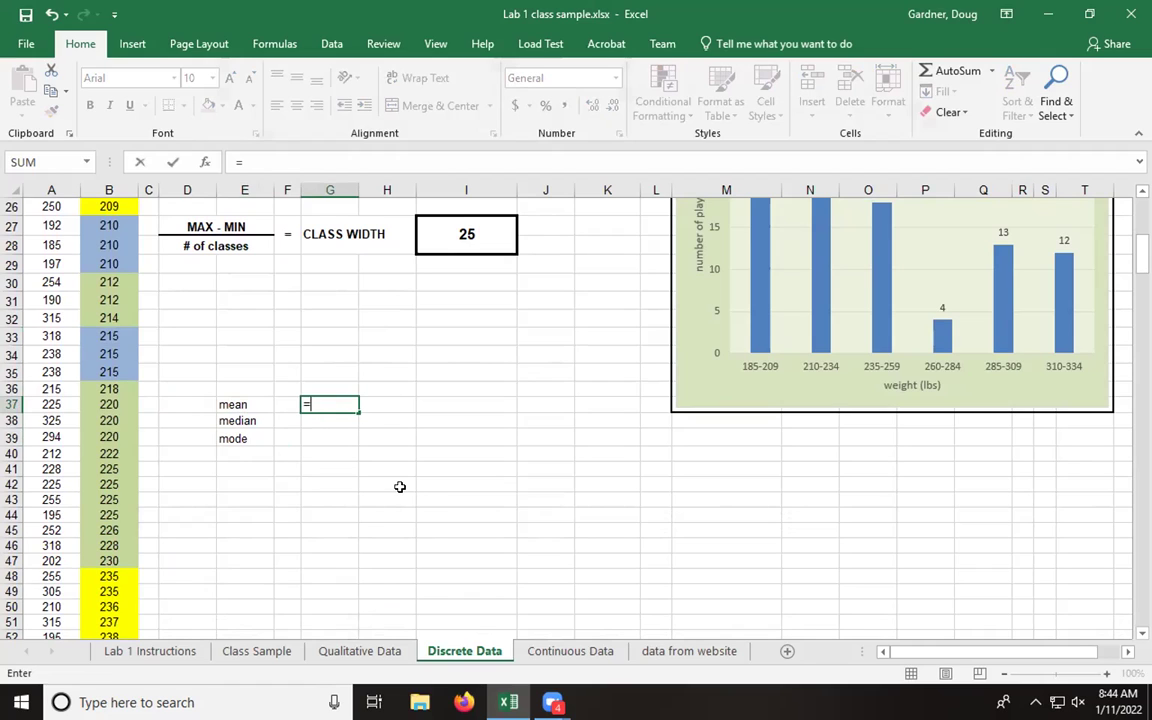
{"action": "type", "text": "mea"}
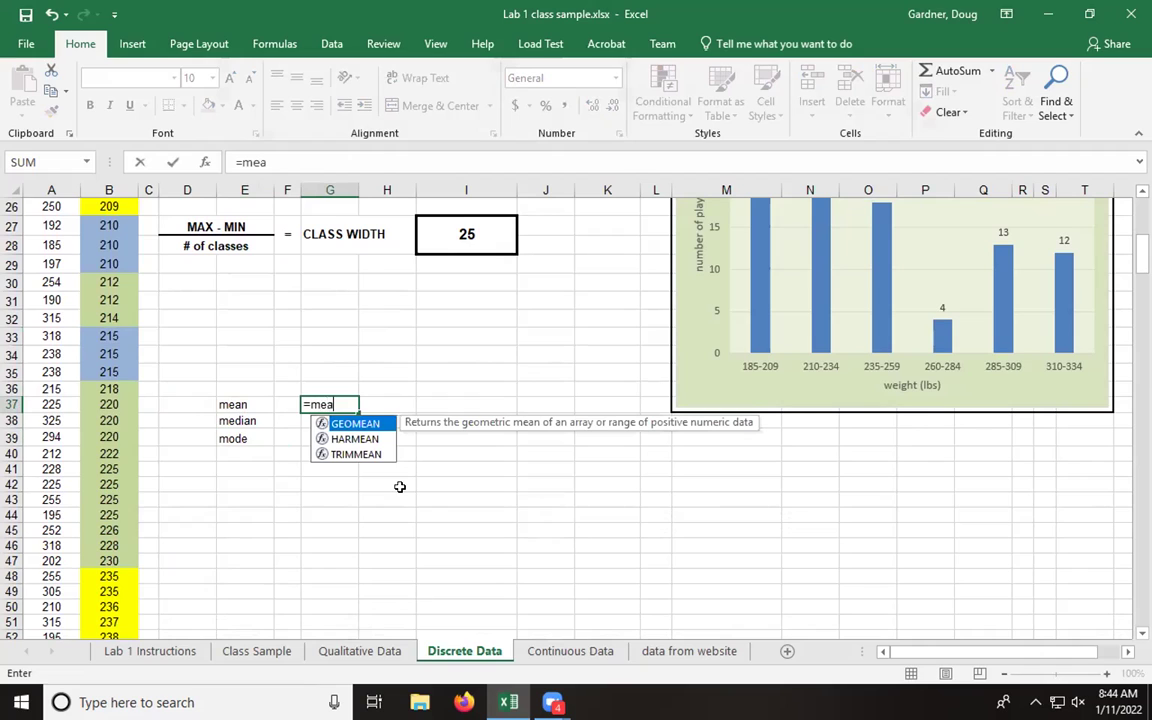
{"action": "key", "text": "BackSpace"}
{"action": "key", "text": "BackSpace"}
{"action": "key", "text": "BackSpace"}
{"action": "type", "text": "av"}
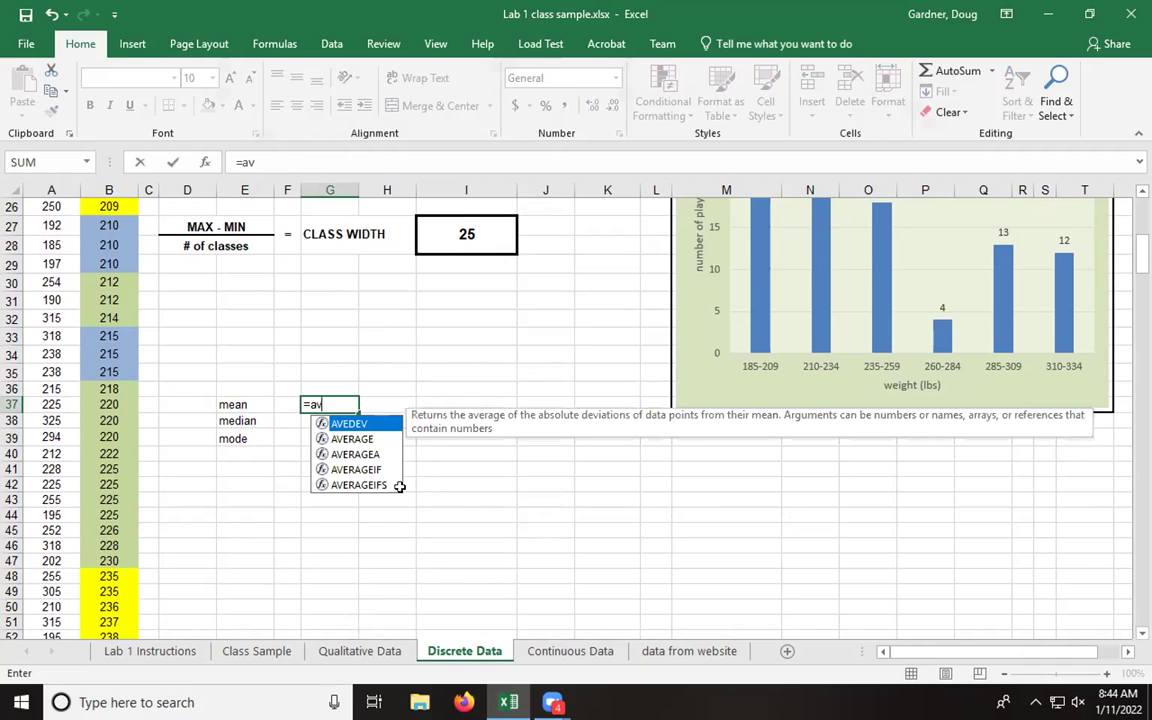
{"action": "type", "text": "erage("}
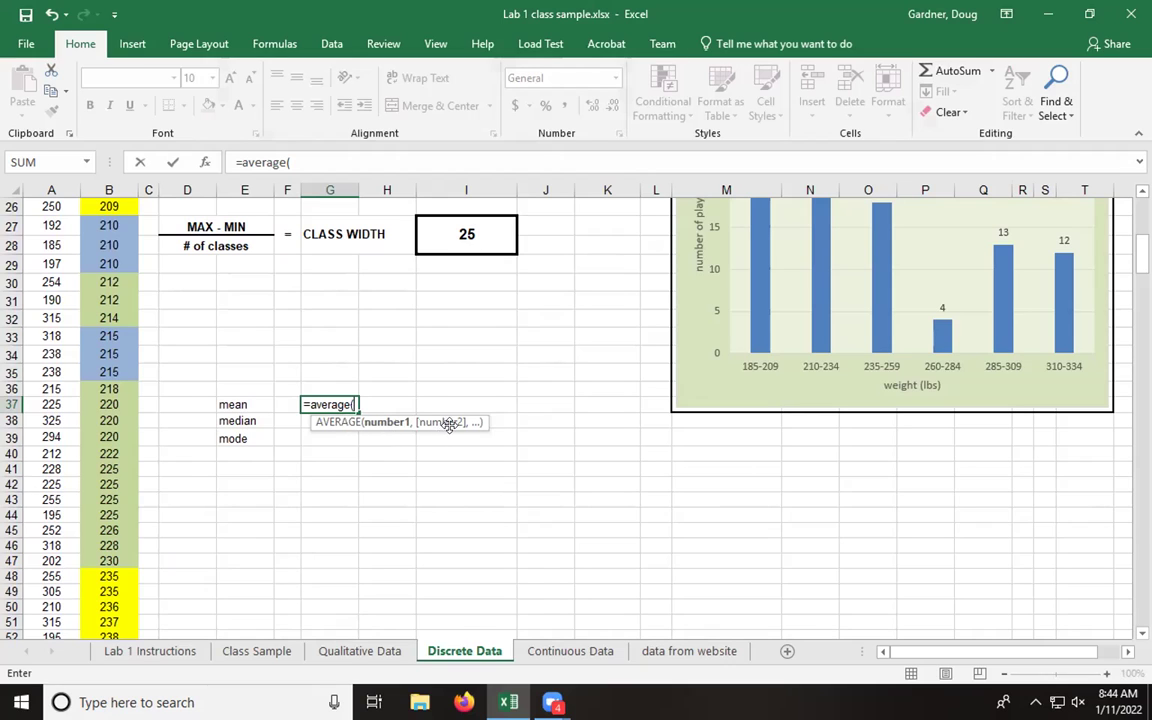
Find the extent of the sorted data and complete the mean formula as =average(b3:b94)
{"action": "scroll", "coordinate": [166, 213], "scroll_direction": "up", "scroll_amount": 3}
{"action": "scroll", "coordinate": [150, 205], "scroll_direction": "up", "scroll_amount": 5}
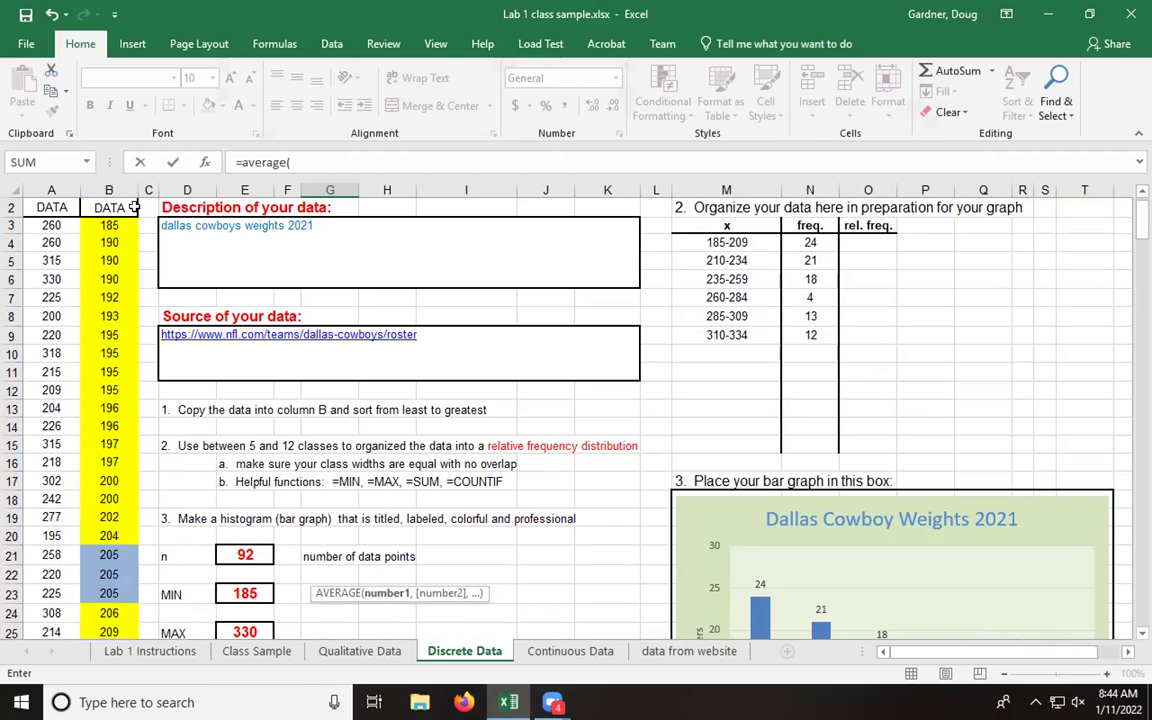
{"action": "scroll", "coordinate": [348, 450], "scroll_direction": "up", "scroll_amount": 1}
{"action": "scroll", "coordinate": [389, 513], "scroll_direction": "down", "scroll_amount": 4}
{"action": "scroll", "coordinate": [389, 513], "scroll_direction": "down", "scroll_amount": 3}
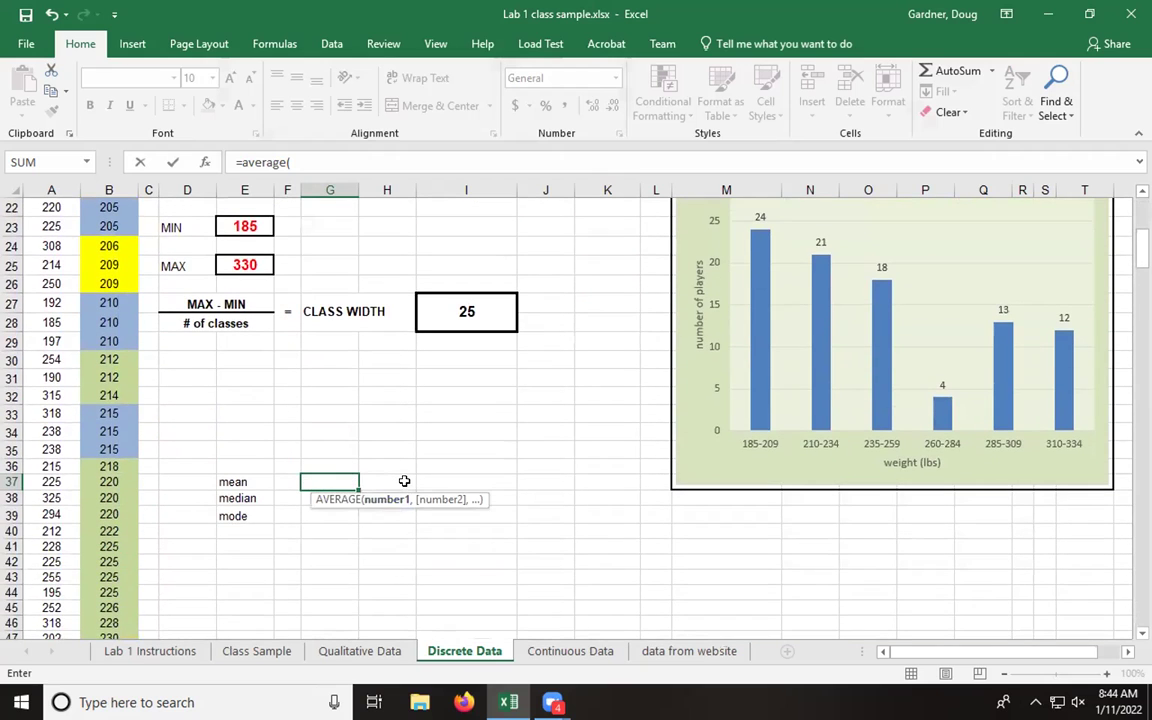
{"action": "scroll", "coordinate": [404, 478], "scroll_direction": "up", "scroll_amount": 7}
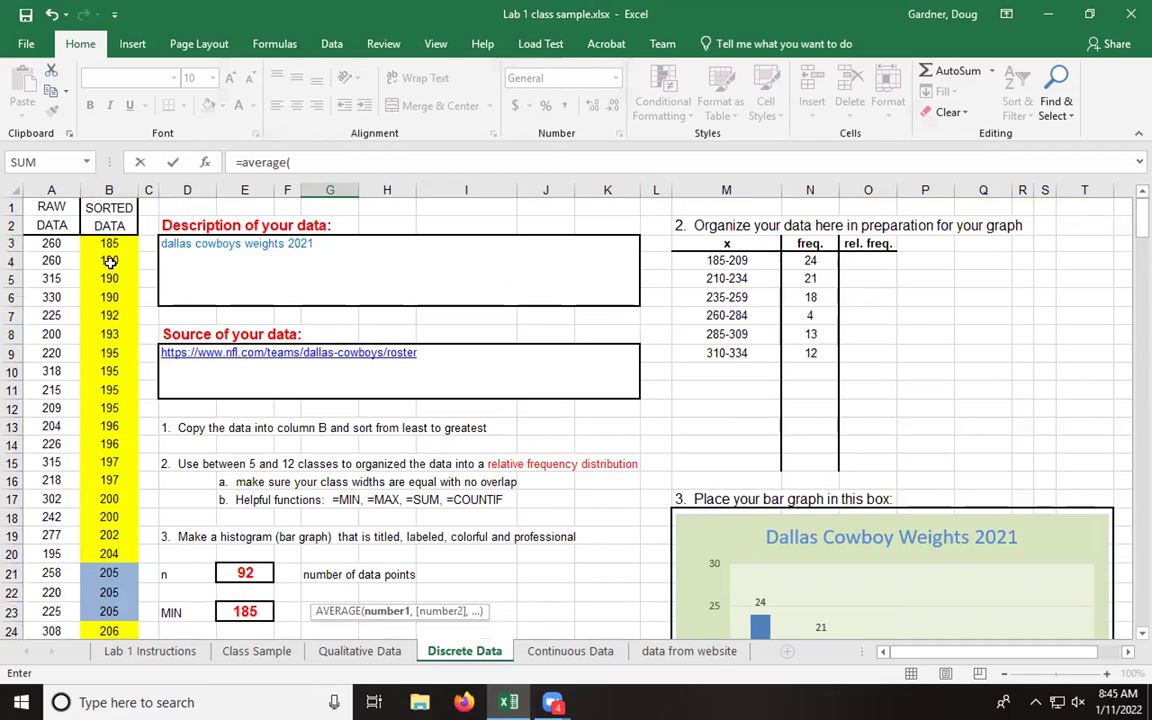
{"action": "scroll", "coordinate": [108, 262], "scroll_direction": "down", "scroll_amount": 14}
{"action": "scroll", "coordinate": [108, 266], "scroll_direction": "down", "scroll_amount": 13}
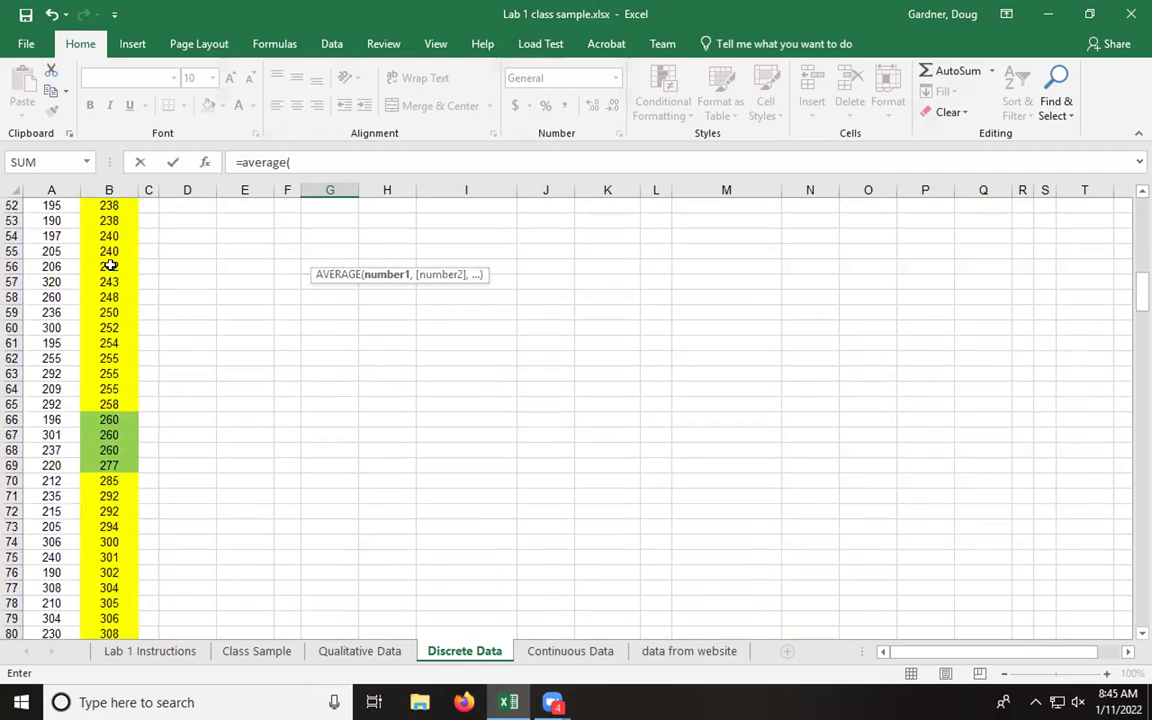
{"action": "scroll", "coordinate": [108, 266], "scroll_direction": "down", "scroll_amount": 1}
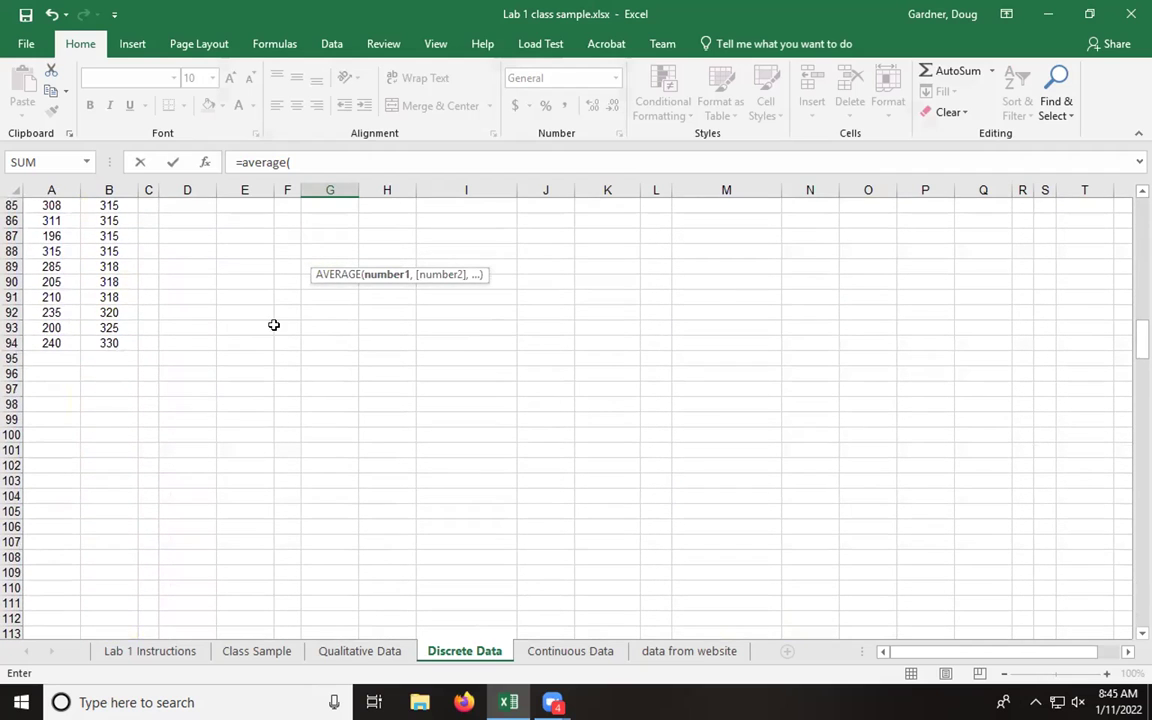
{"action": "scroll", "coordinate": [273, 324], "scroll_direction": "up", "scroll_amount": 20}
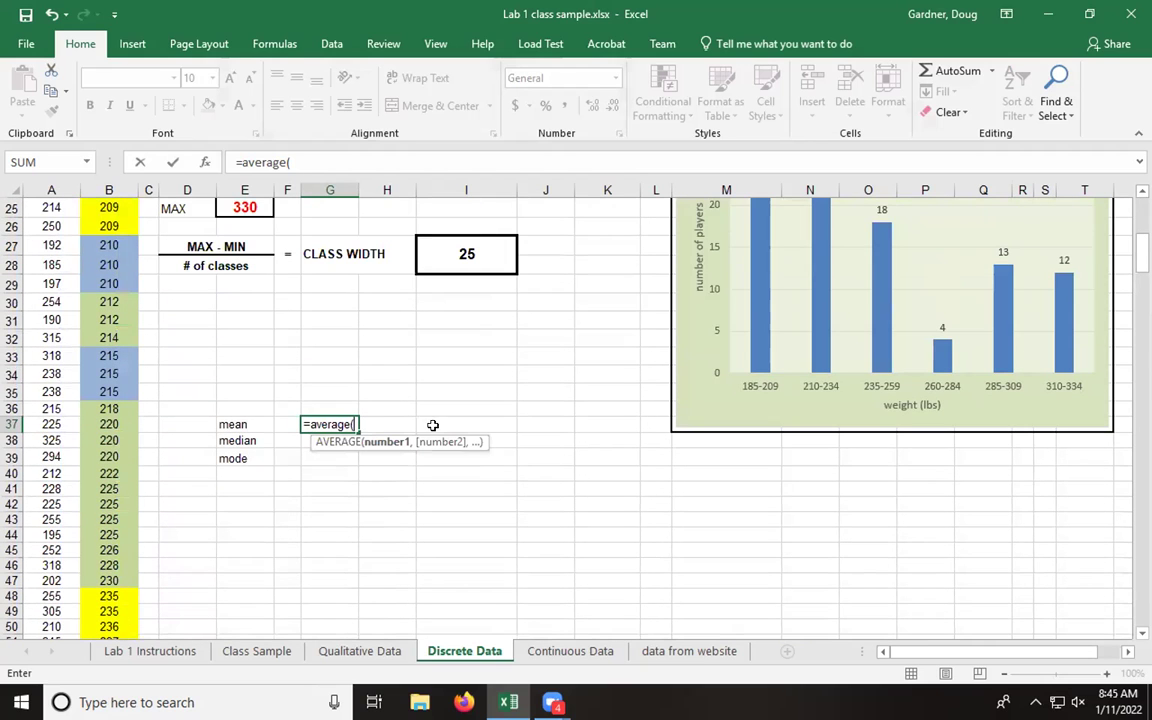
{"action": "type", "text": "b3:b94"}
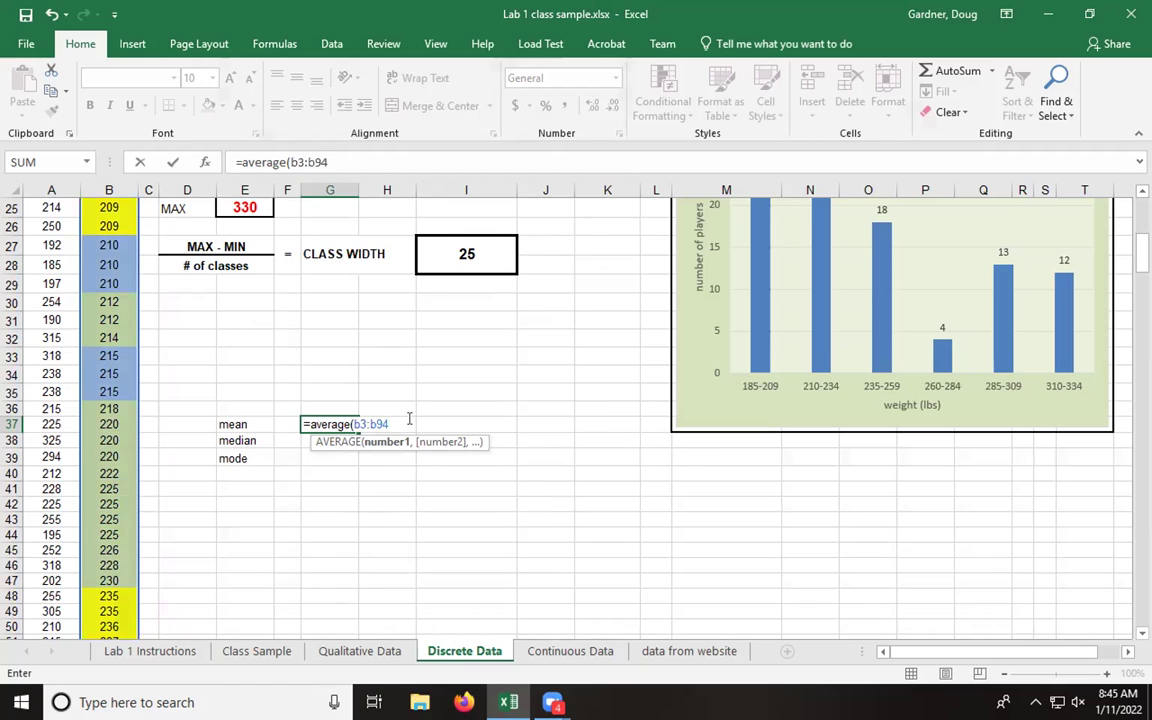
{"action": "type", "text": ")"}
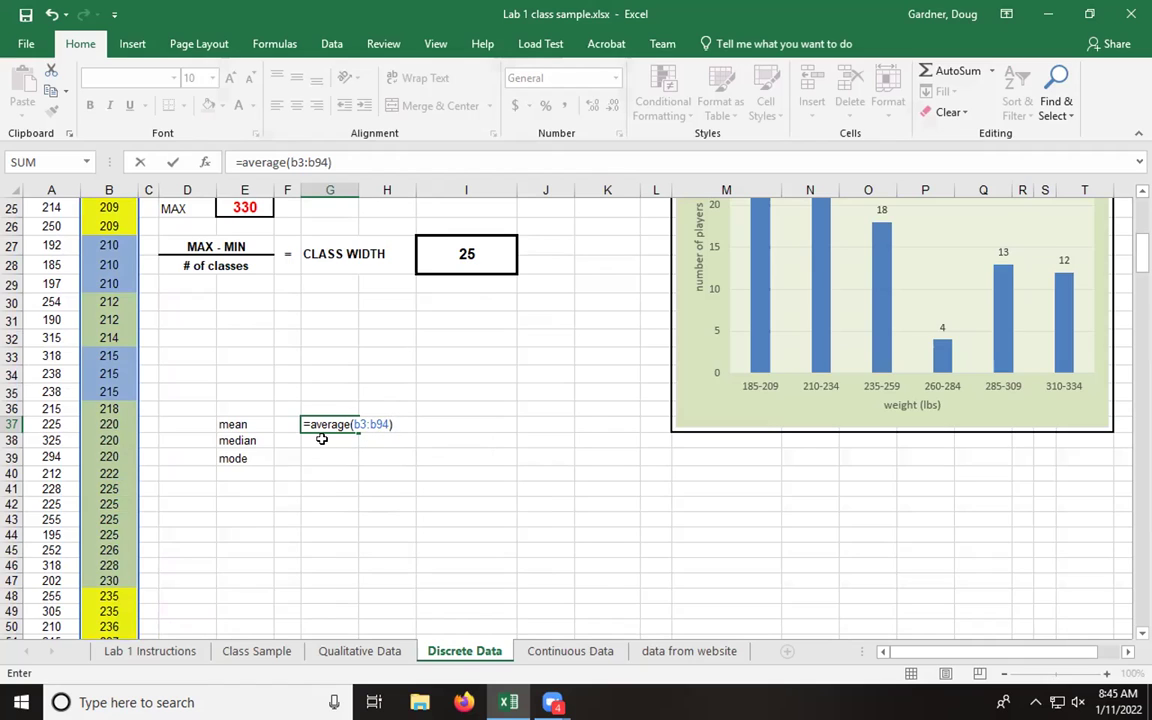
Check the first and last rows of the sorted data against the formula's outlined range
{"action": "scroll", "coordinate": [320, 440], "scroll_direction": "down", "scroll_amount": 13}
{"action": "scroll", "coordinate": [313, 440], "scroll_direction": "down", "scroll_amount": 5}
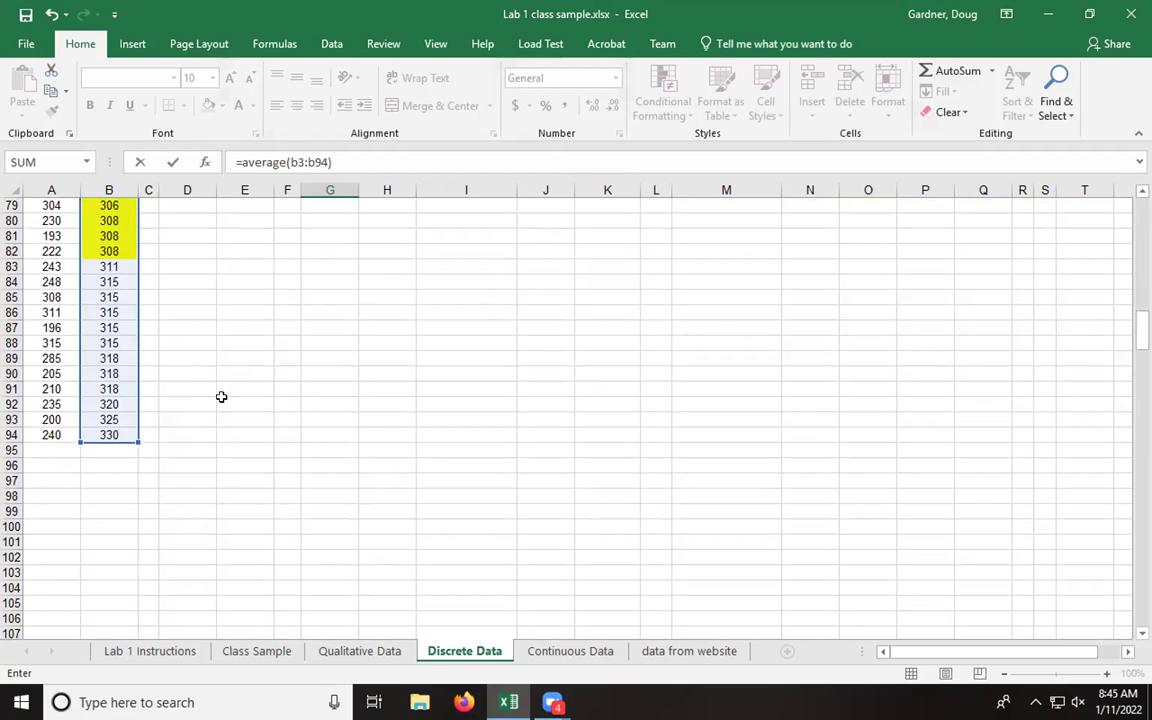
{"action": "scroll", "coordinate": [221, 396], "scroll_direction": "up", "scroll_amount": 20}
{"action": "scroll", "coordinate": [175, 247], "scroll_direction": "up", "scroll_amount": 4}
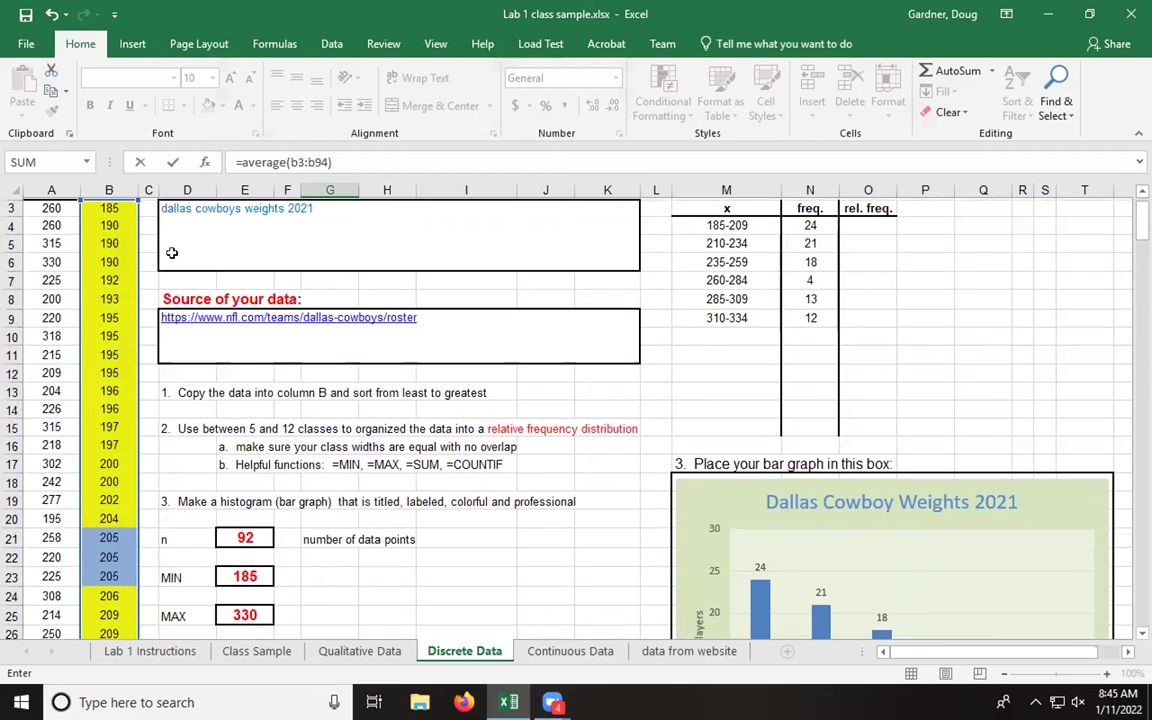
Finish the mean calculation in cell G37 by entering =average(b3:b94)
{"action": "scroll", "coordinate": [190, 283], "scroll_direction": "down", "scroll_amount": 8}
{"action": "key", "text": "Return"}
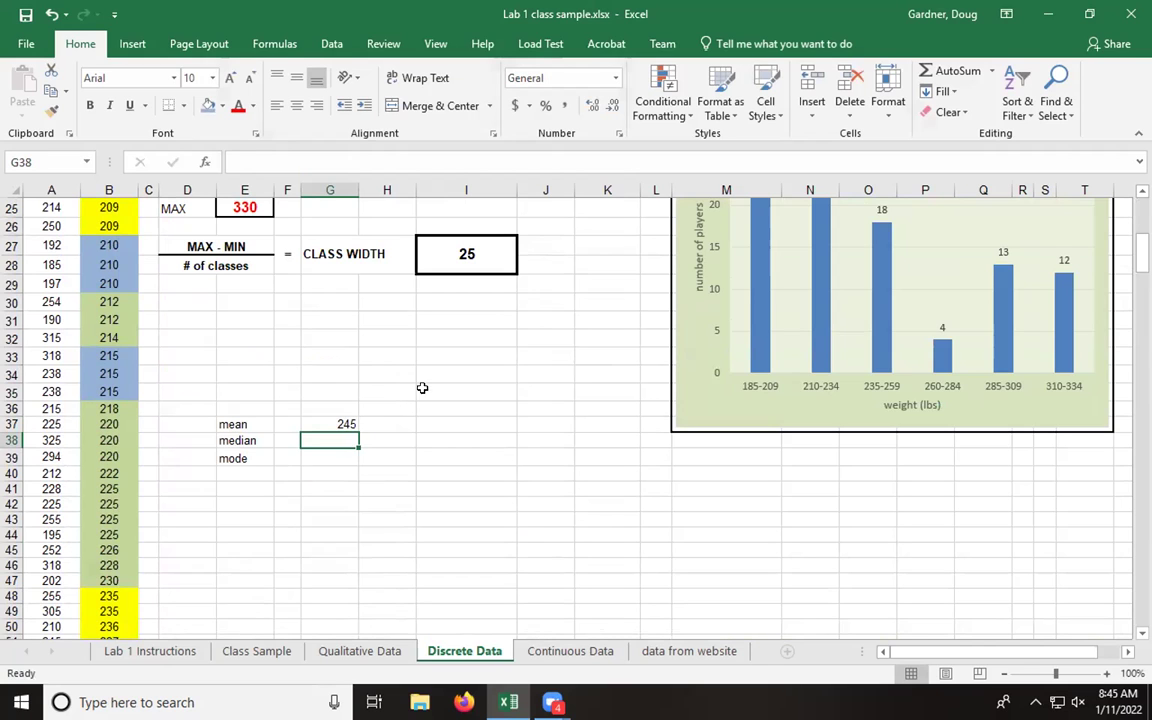
Fill the lower half of the sorted data, cells B3 to B48, with orange
{"action": "scroll", "coordinate": [452, 400], "scroll_direction": "up", "scroll_amount": 1}
{"action": "scroll", "coordinate": [452, 400], "scroll_direction": "up", "scroll_amount": 8}
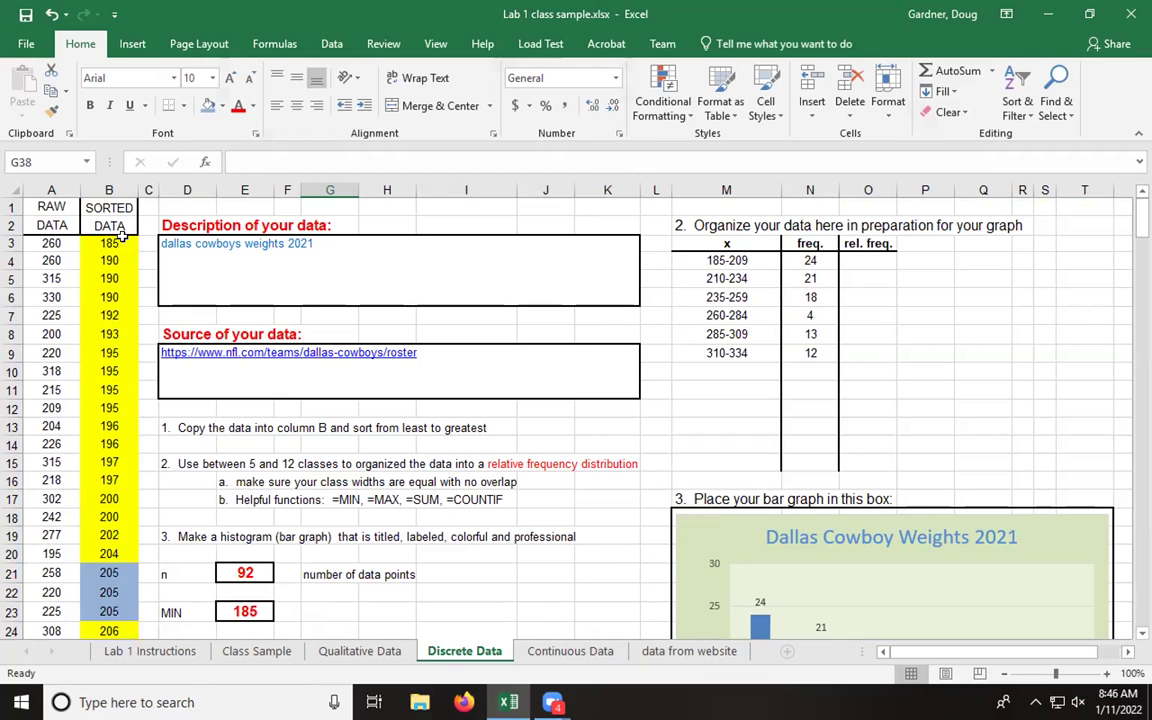
{"action": "left_click", "coordinate": [109, 244]}
{"action": "left_click_drag", "start_coordinate": [109, 244], "coordinate": [97, 347]}
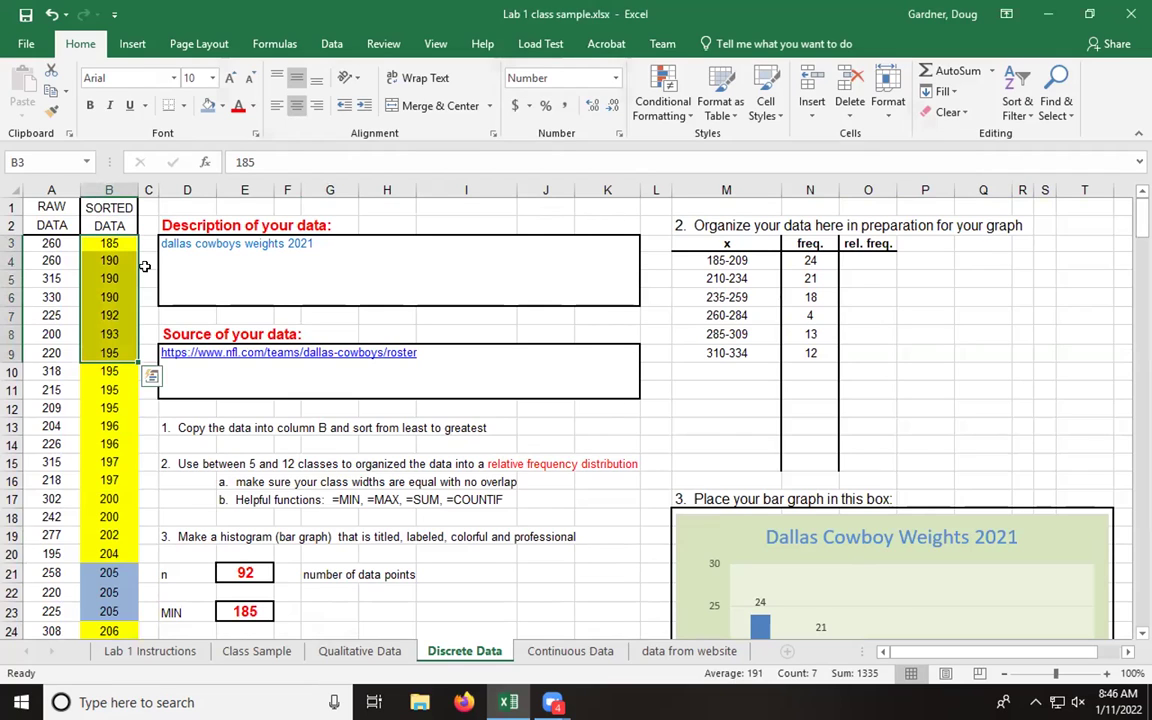
{"action": "left_click", "coordinate": [416, 212]}
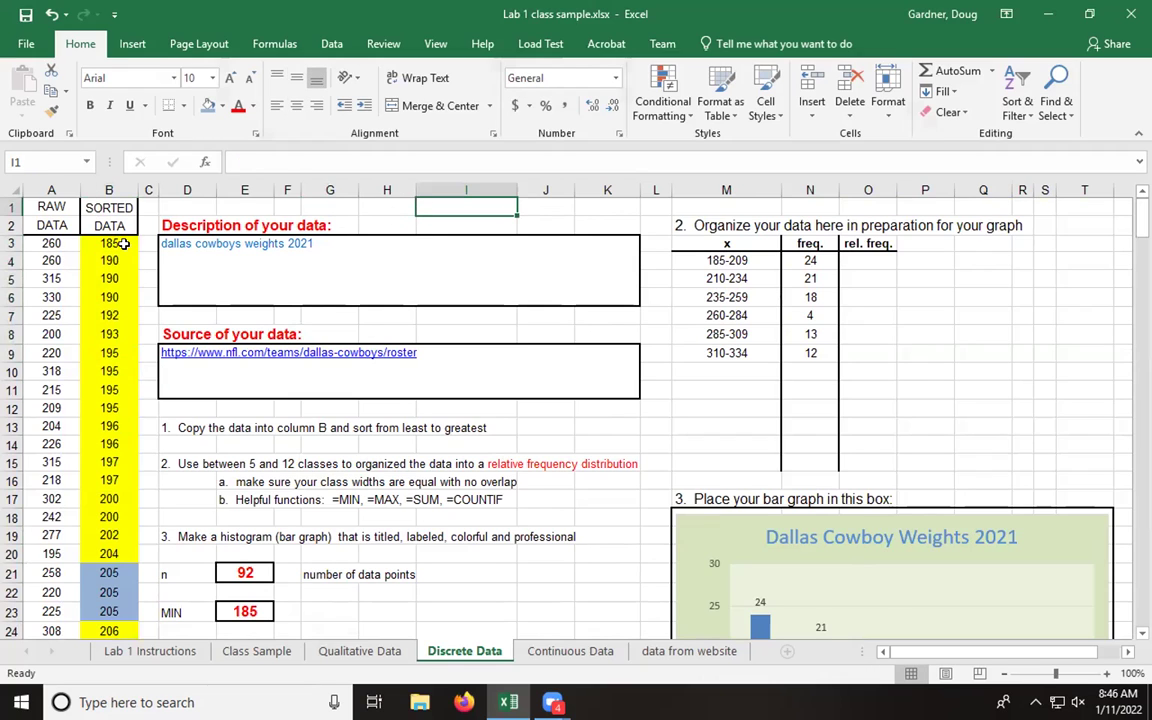
{"action": "left_click_drag", "start_coordinate": [121, 244], "coordinate": [110, 592]}
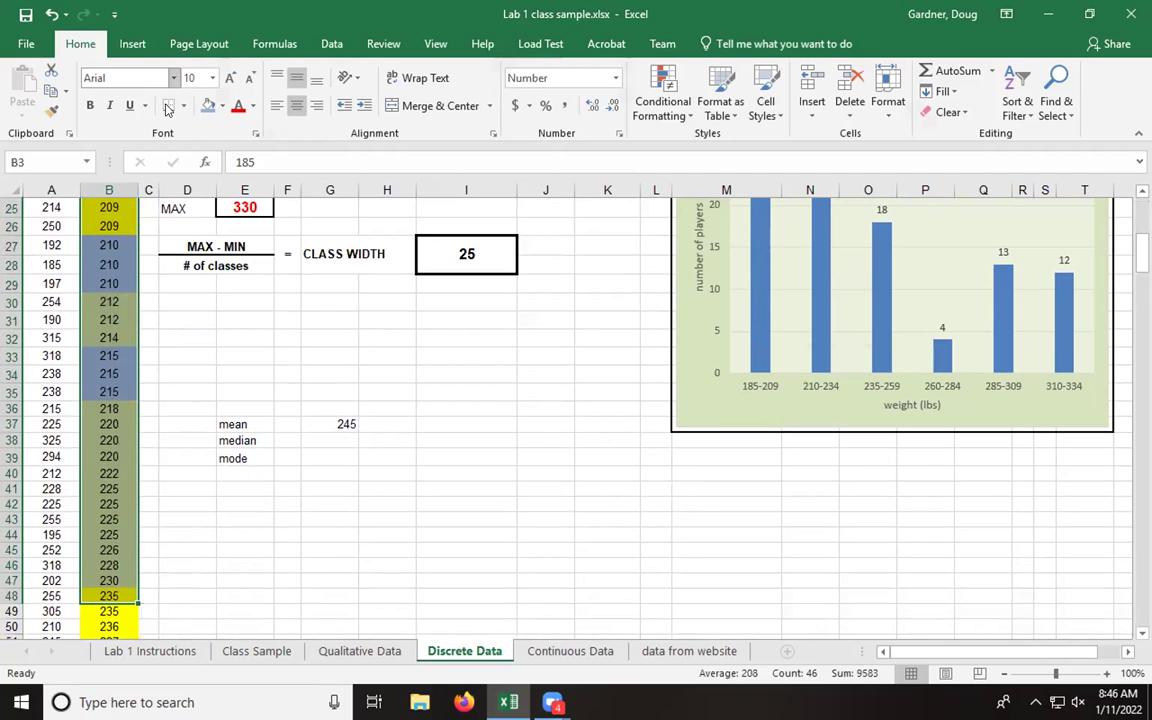
{"action": "left_click", "coordinate": [222, 105]}
{"action": "left_click", "coordinate": [237, 246]}
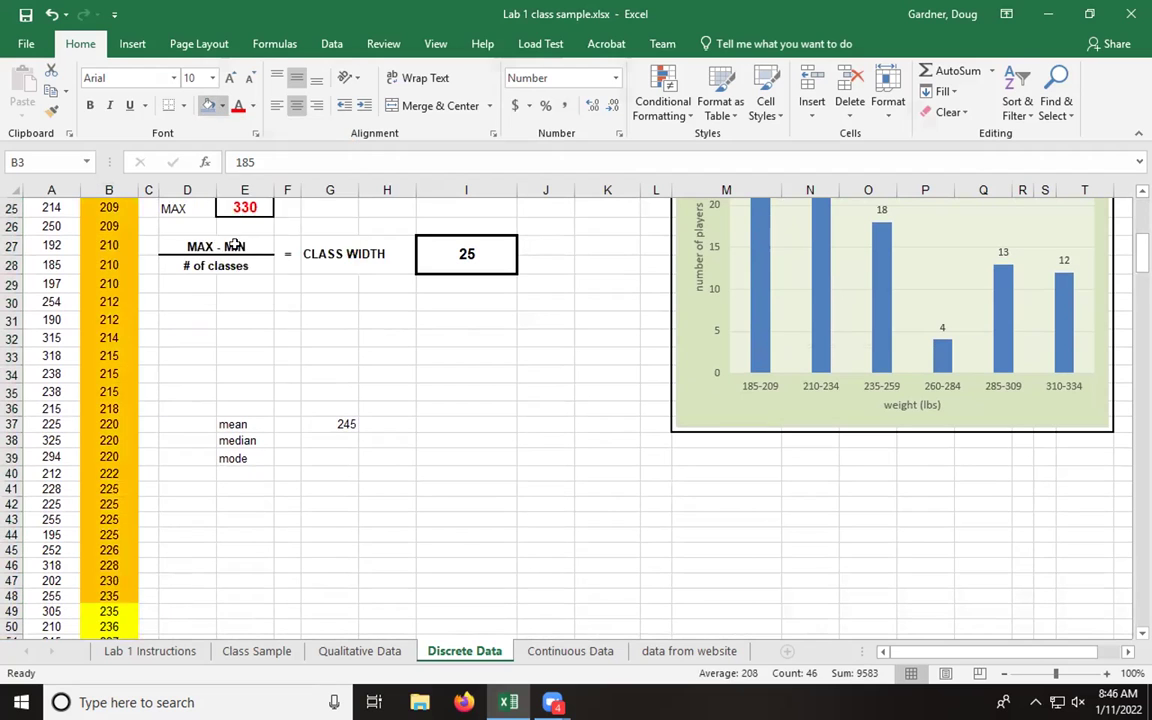
{"action": "scroll", "coordinate": [350, 482], "scroll_direction": "up", "scroll_amount": 8}
Fill the upper half of the sorted data, cells B49 to B94, with yellow
{"action": "scroll", "coordinate": [350, 482], "scroll_direction": "down", "scroll_amount": 11}
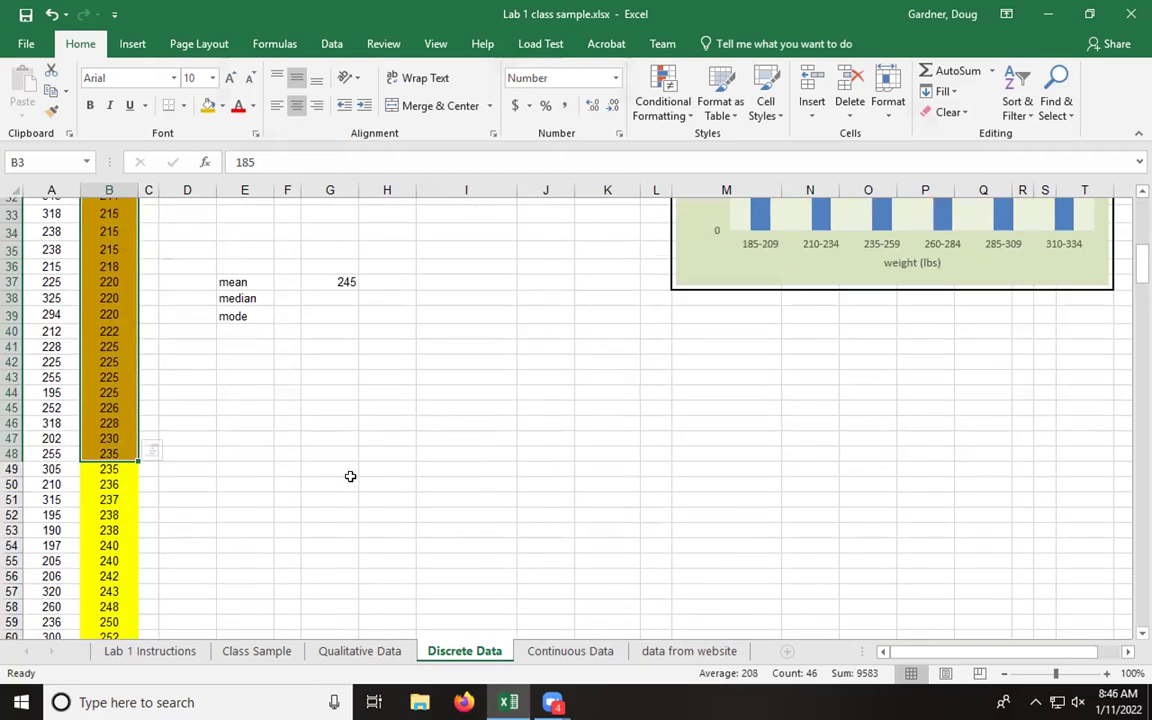
{"action": "left_click", "coordinate": [258, 439]}
{"action": "left_click_drag", "start_coordinate": [115, 443], "coordinate": [121, 588]}
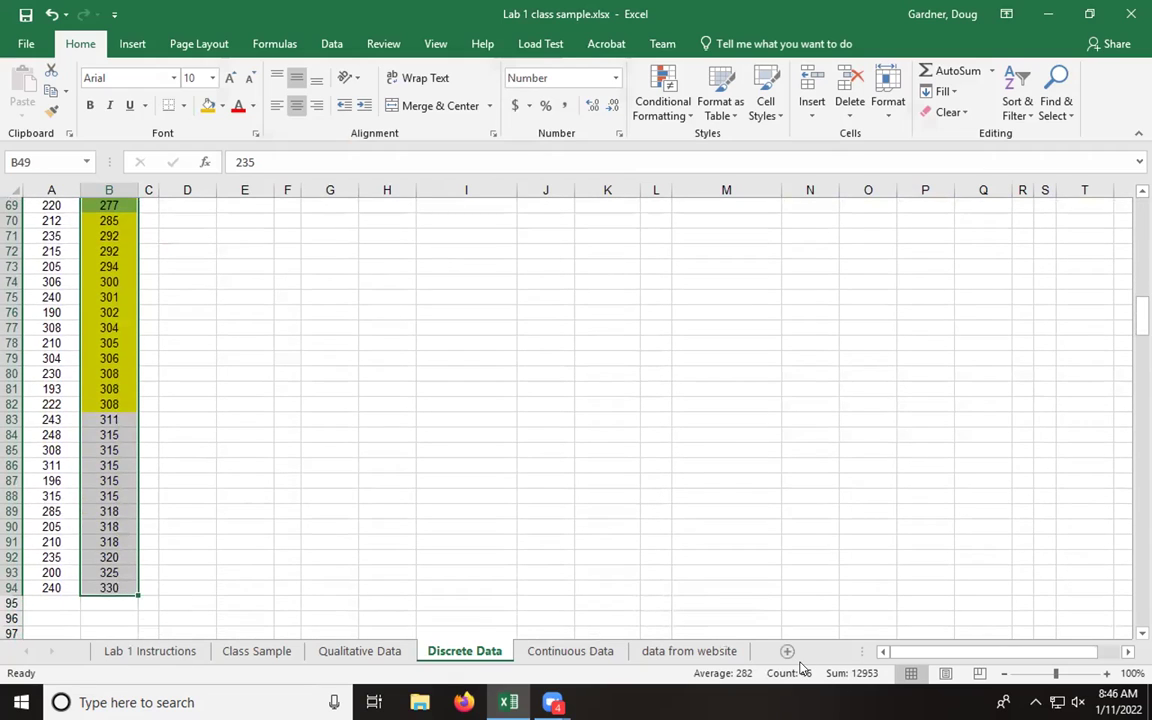
{"action": "left_click", "coordinate": [221, 105]}
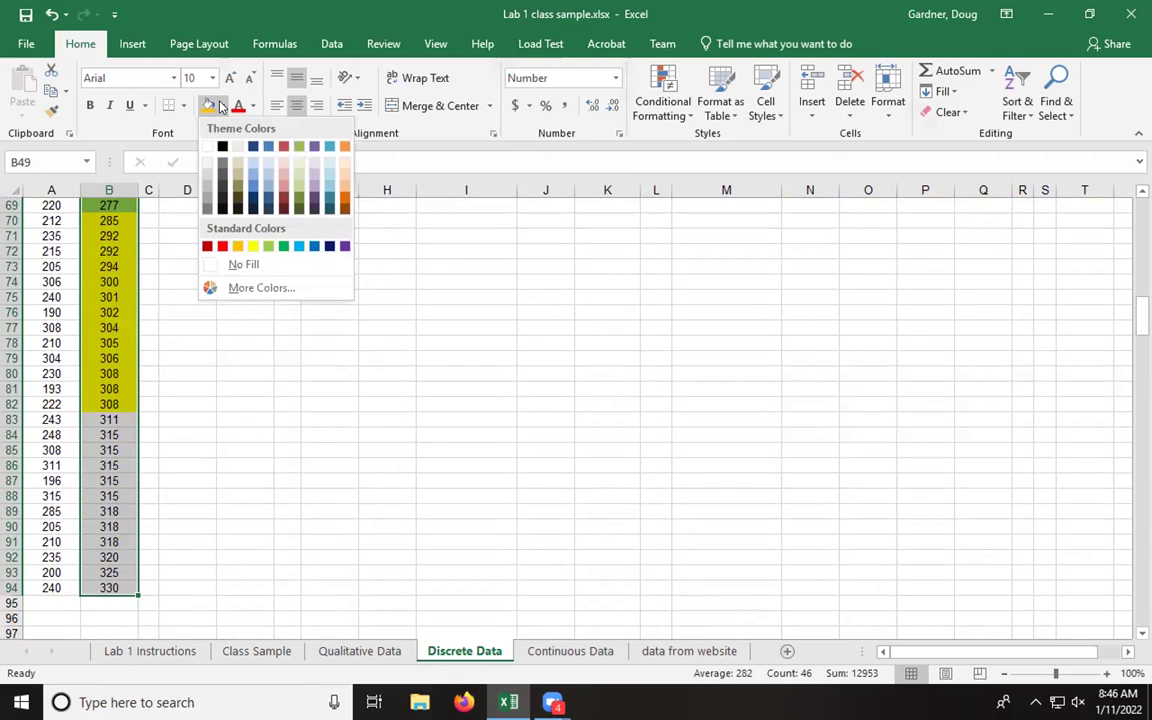
{"action": "left_click", "coordinate": [252, 245]}
{"action": "scroll", "coordinate": [273, 316], "scroll_direction": "up", "scroll_amount": 12}
{"action": "left_click", "coordinate": [303, 476]}
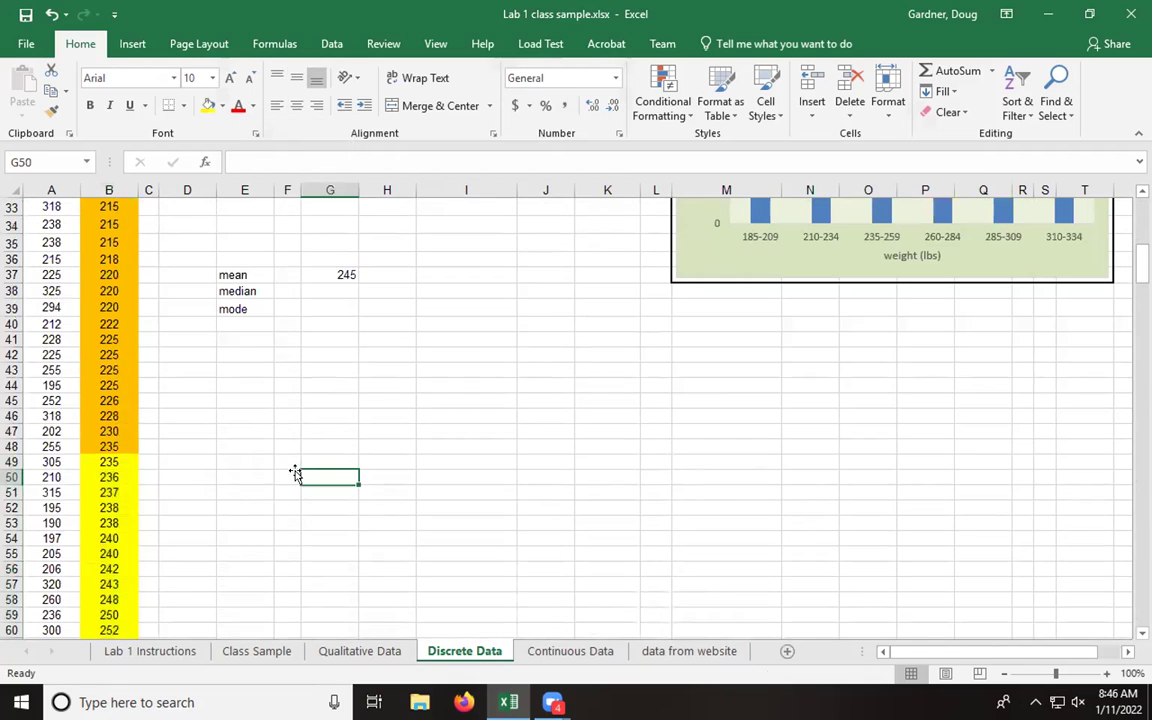
Check the two middle values in B48 and B49, and calculate the median in cell G38 with =median(b3:b94)
{"action": "left_click_drag", "start_coordinate": [108, 445], "coordinate": [109, 460]}
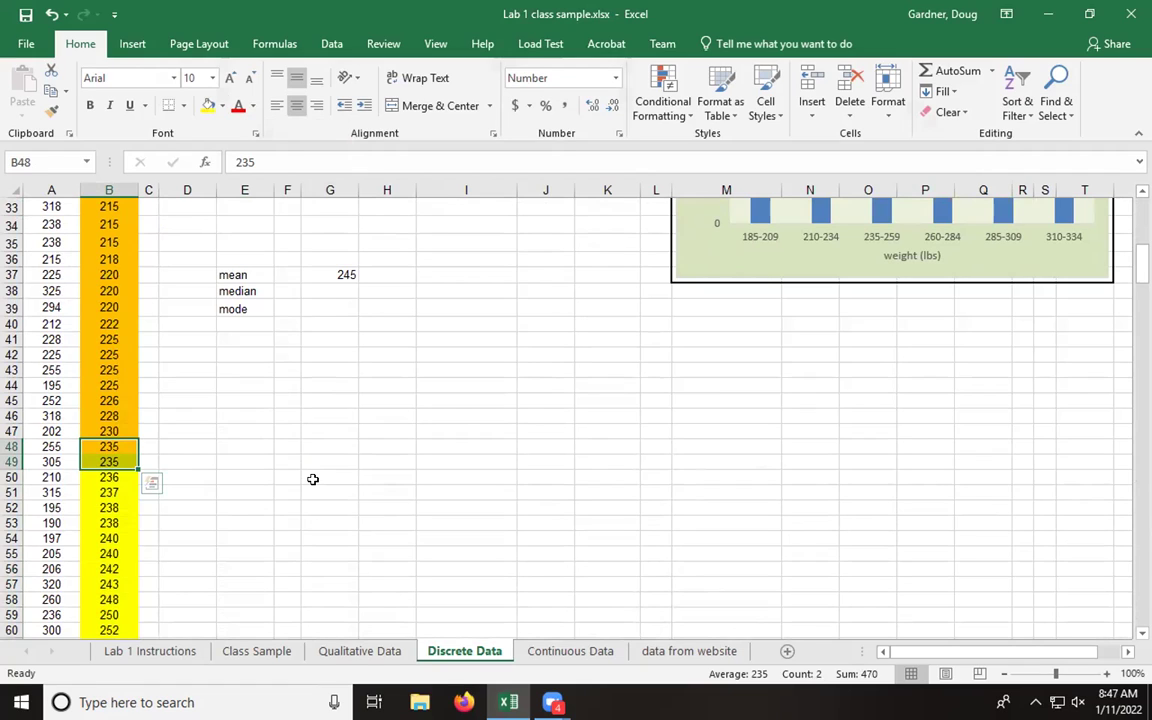
{"action": "left_click", "coordinate": [346, 285]}
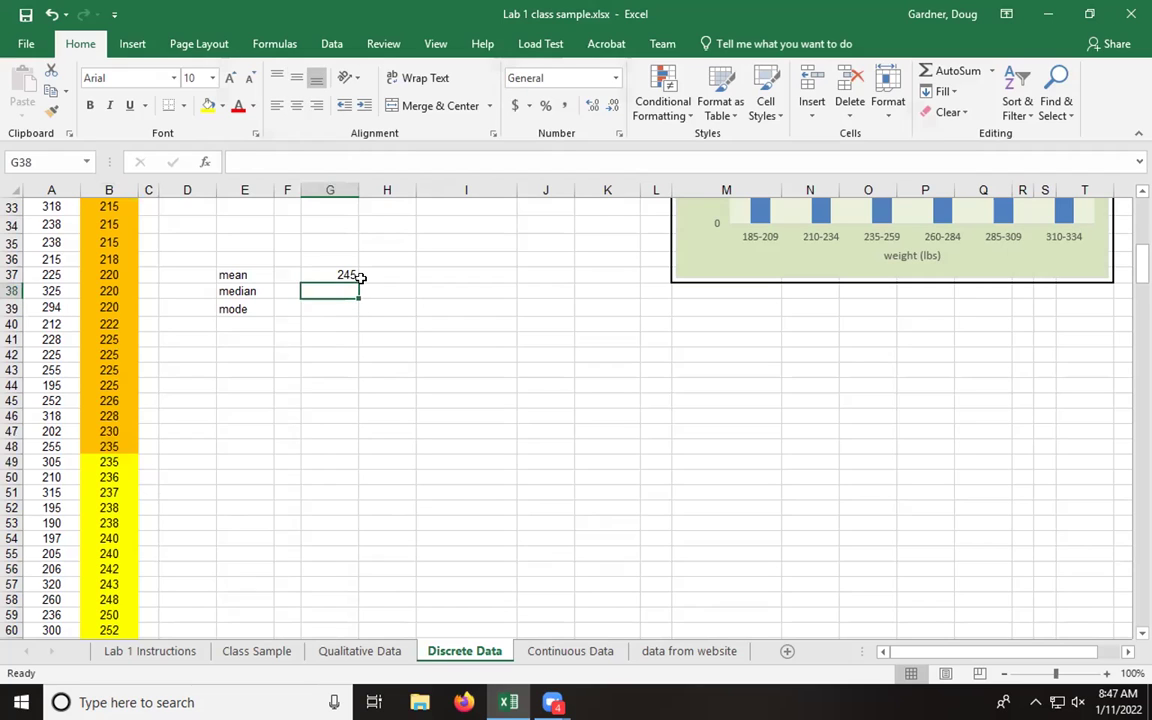
{"action": "type", "text": "=medain"}
{"action": "key", "text": "BackSpace"}
{"action": "key", "text": "BackSpace"}
{"action": "key", "text": "BackSpace"}
{"action": "type", "text": "ian(b3:b94)"}
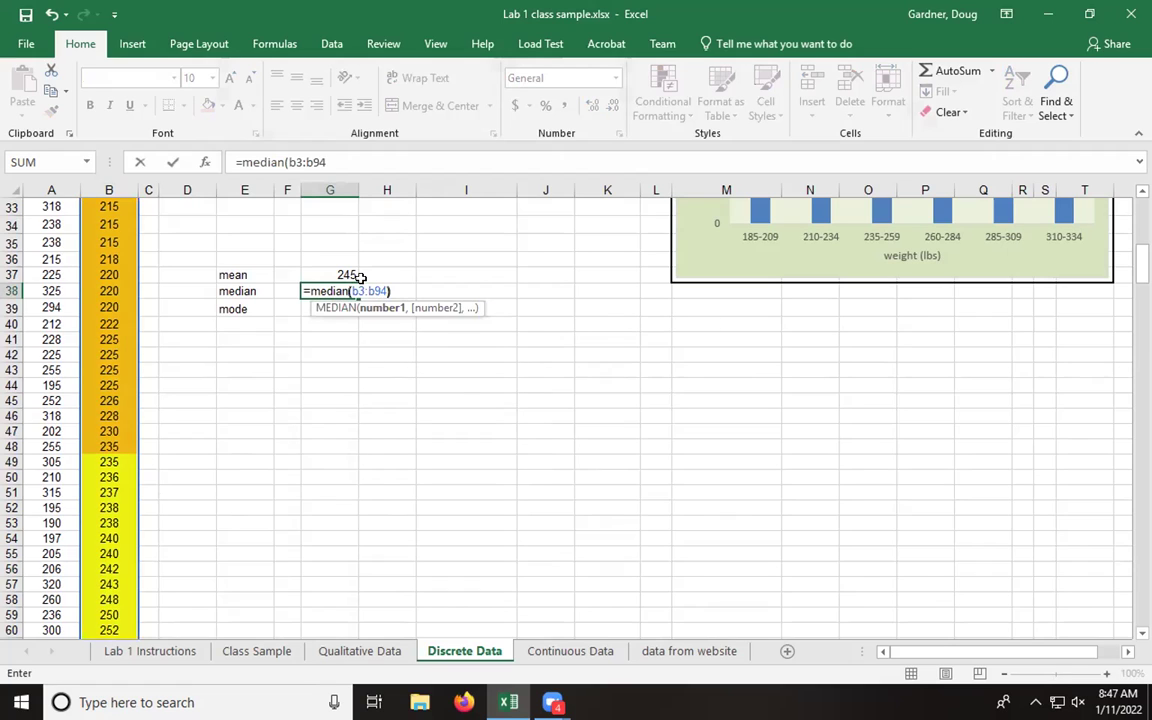
{"action": "key", "text": "Return"}
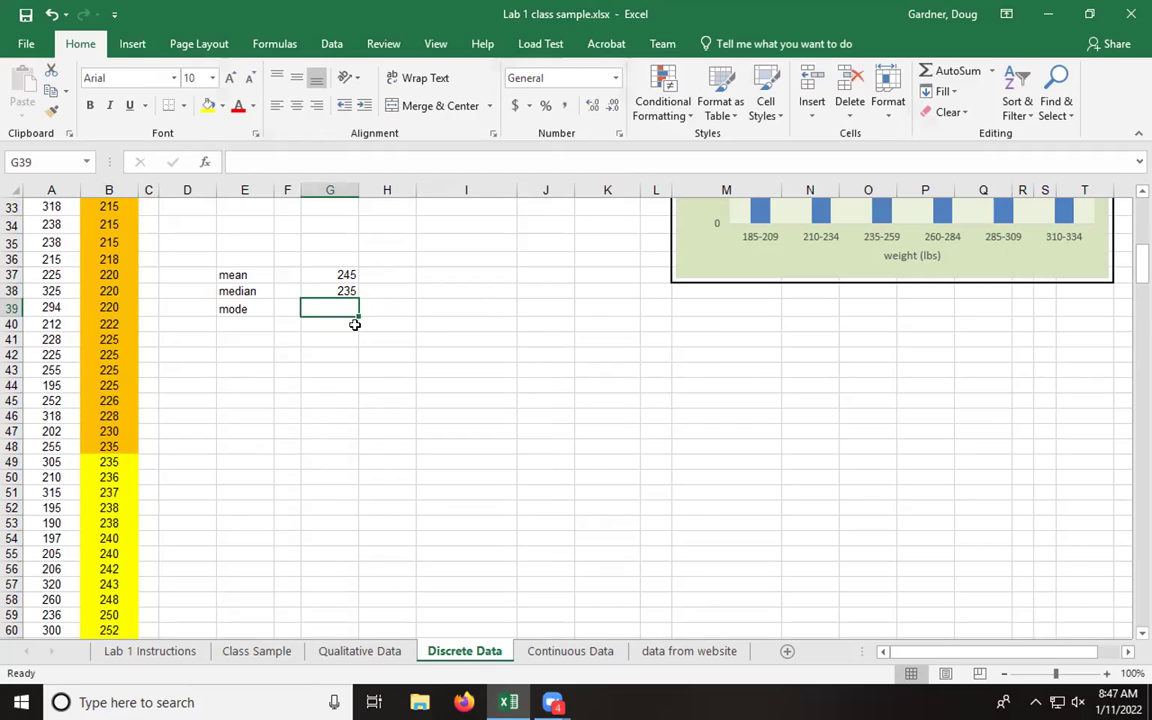
Calculate the mode in cell G39 with =mode(b3:b94)
{"action": "type", "text": "=mo"}
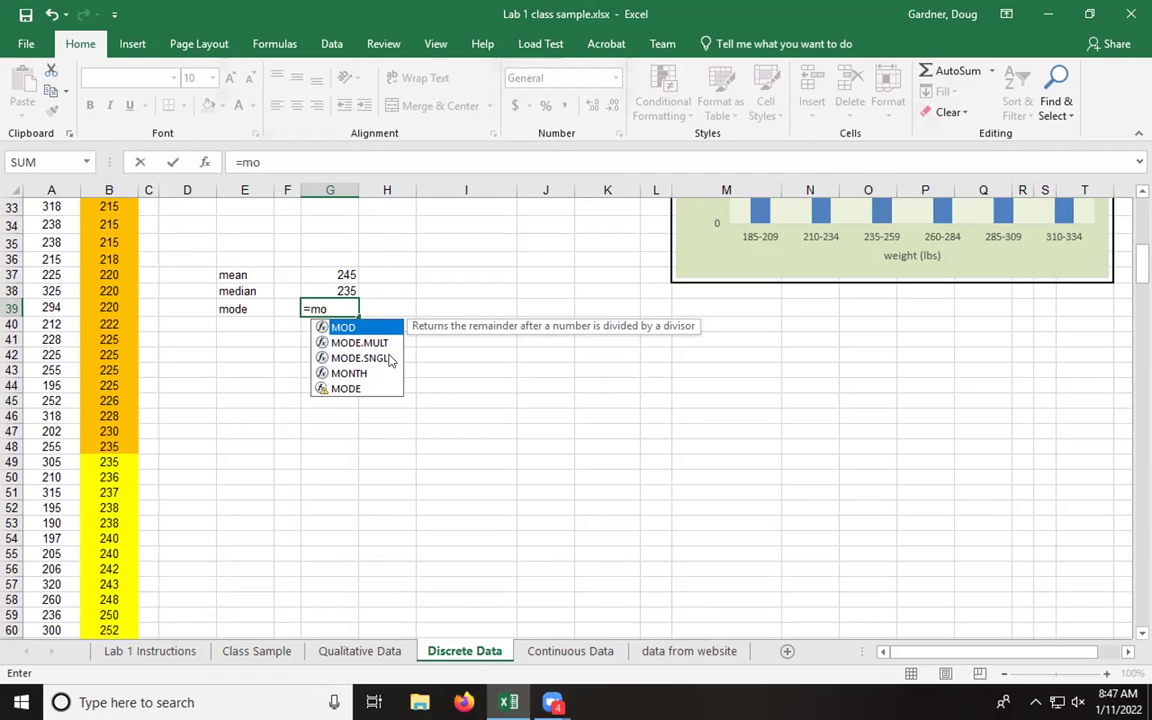
{"action": "type", "text": "de"}
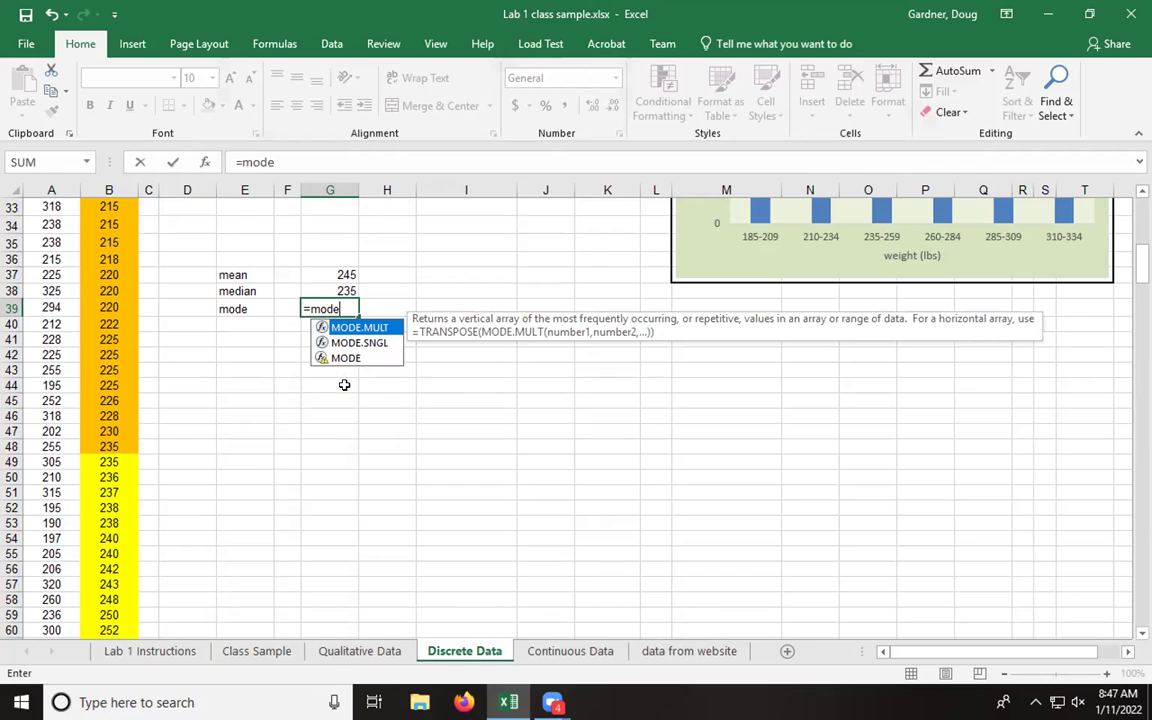
{"action": "type", "text": "("}
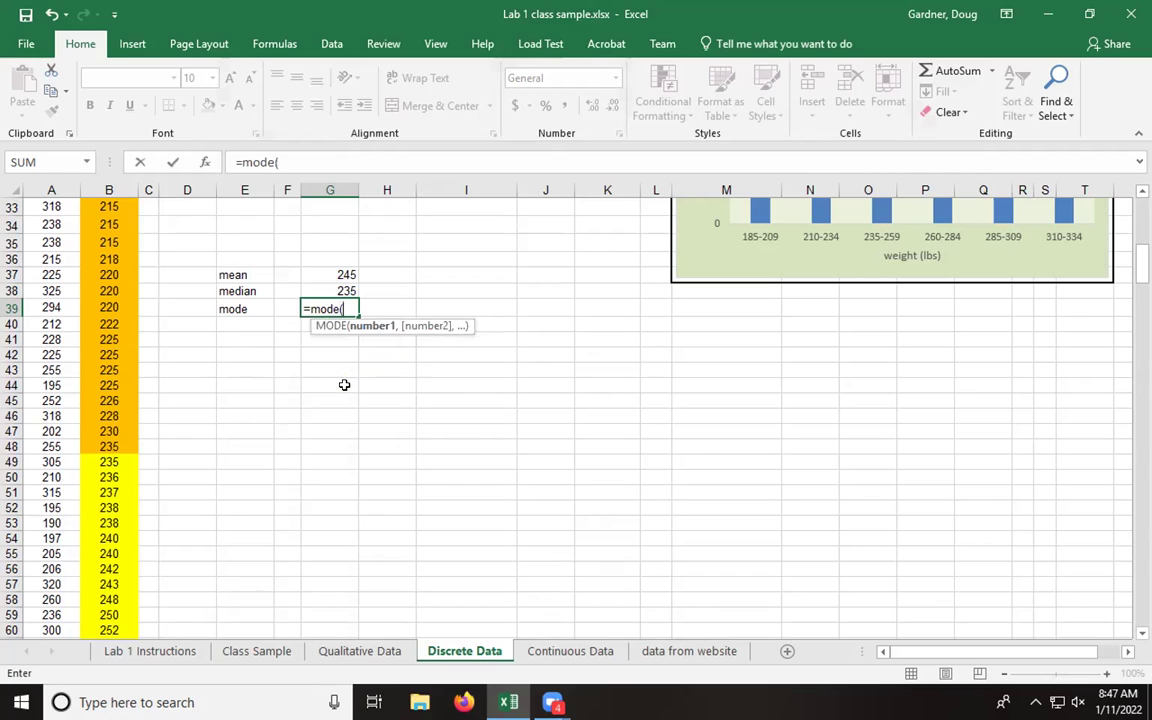
{"action": "type", "text": "3:b"}
{"action": "type", "text": "304)"}
{"action": "key", "text": "Return"}
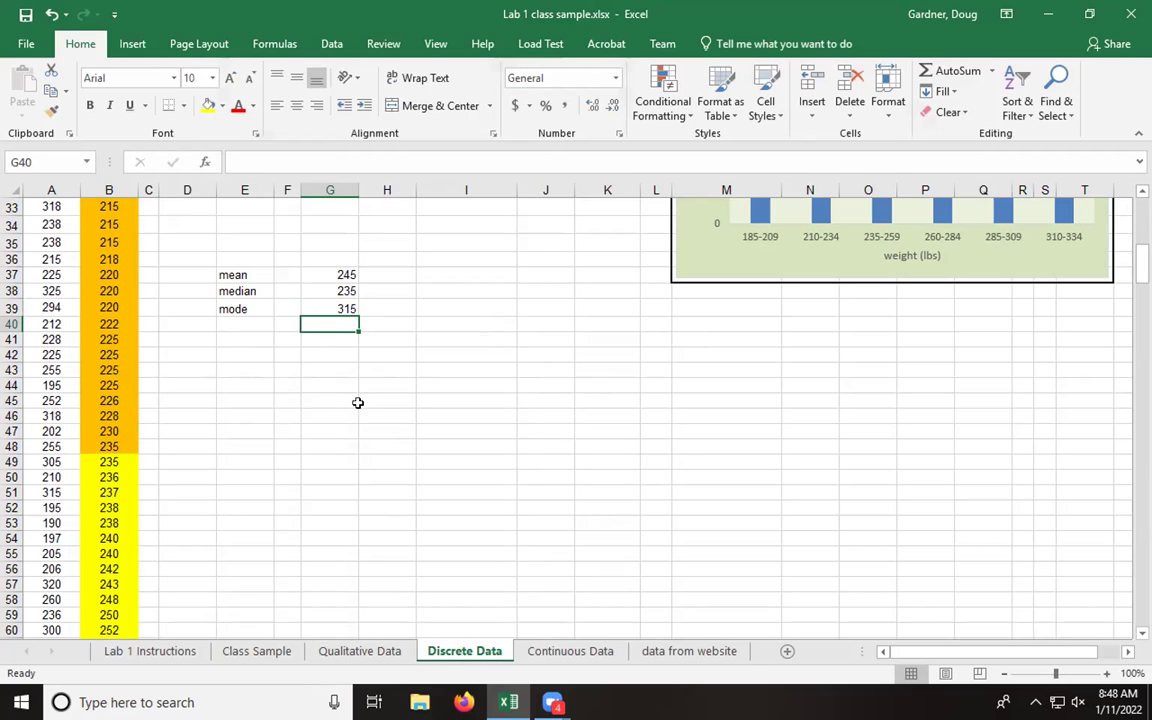
Locate the mode's repeated entries in the sorted data, cells B84 to B88, and count them
{"action": "scroll", "coordinate": [332, 451], "scroll_direction": "down", "scroll_amount": 4}
{"action": "scroll", "coordinate": [332, 451], "scroll_direction": "down", "scroll_amount": 8}
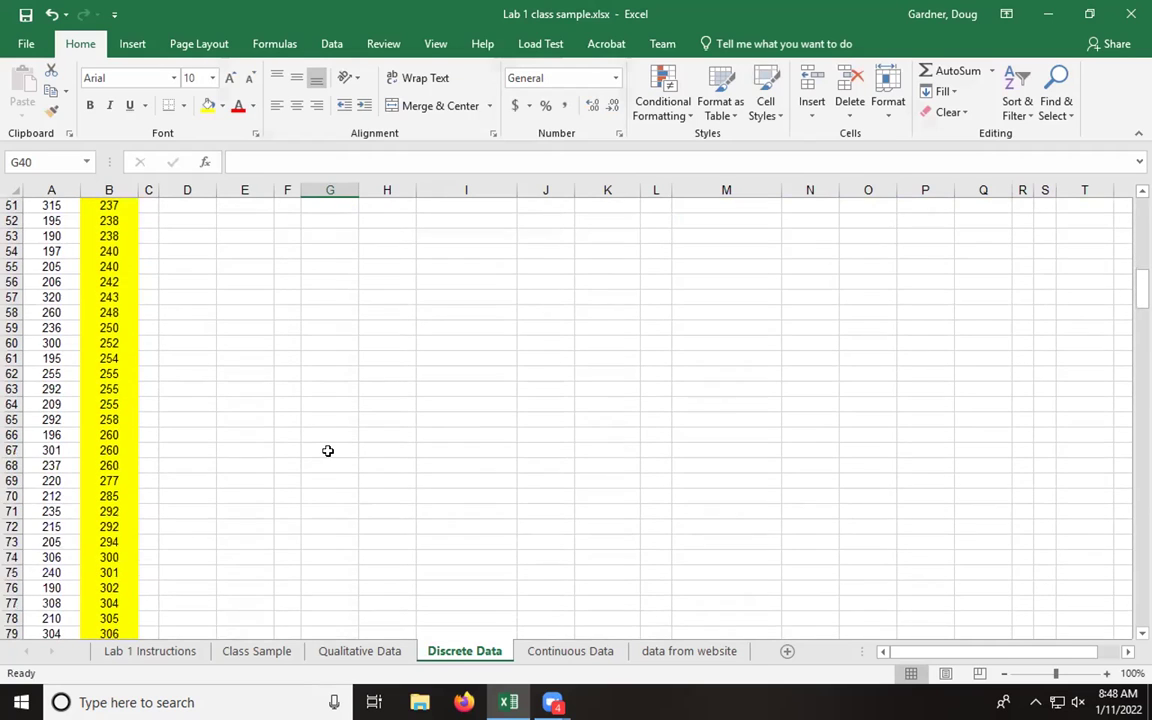
{"action": "left_click_drag", "start_coordinate": [119, 439], "coordinate": [115, 496]}
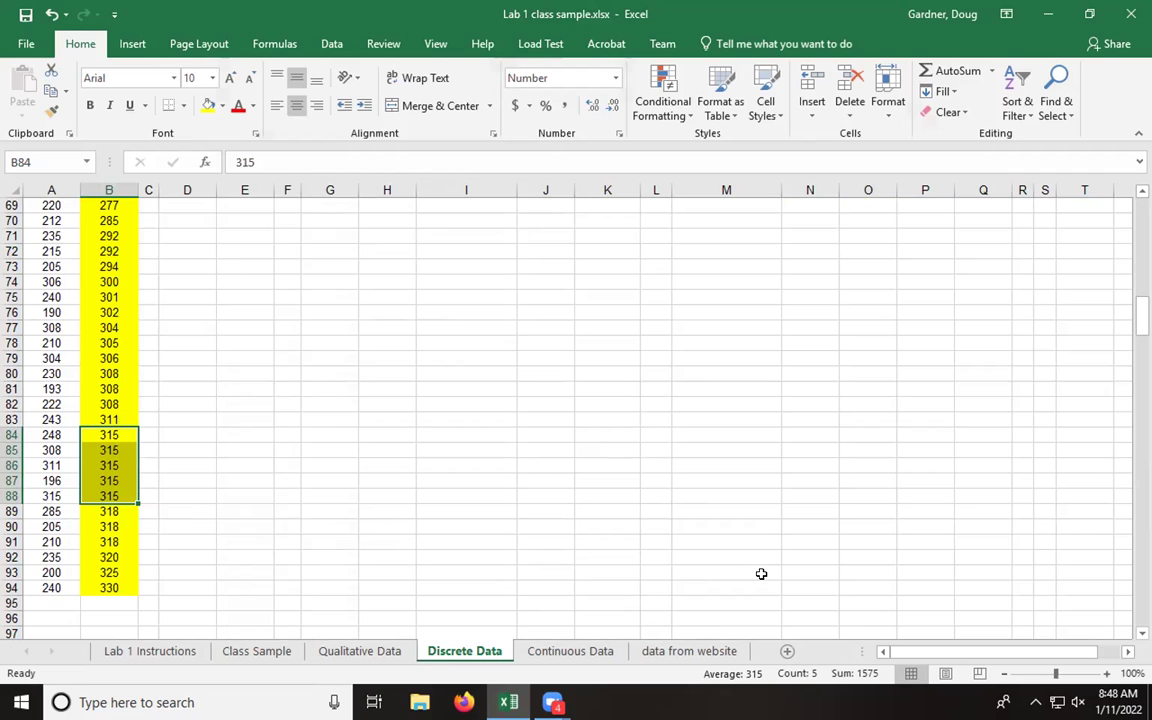
{"action": "scroll", "coordinate": [486, 320], "scroll_direction": "up", "scroll_amount": 14}
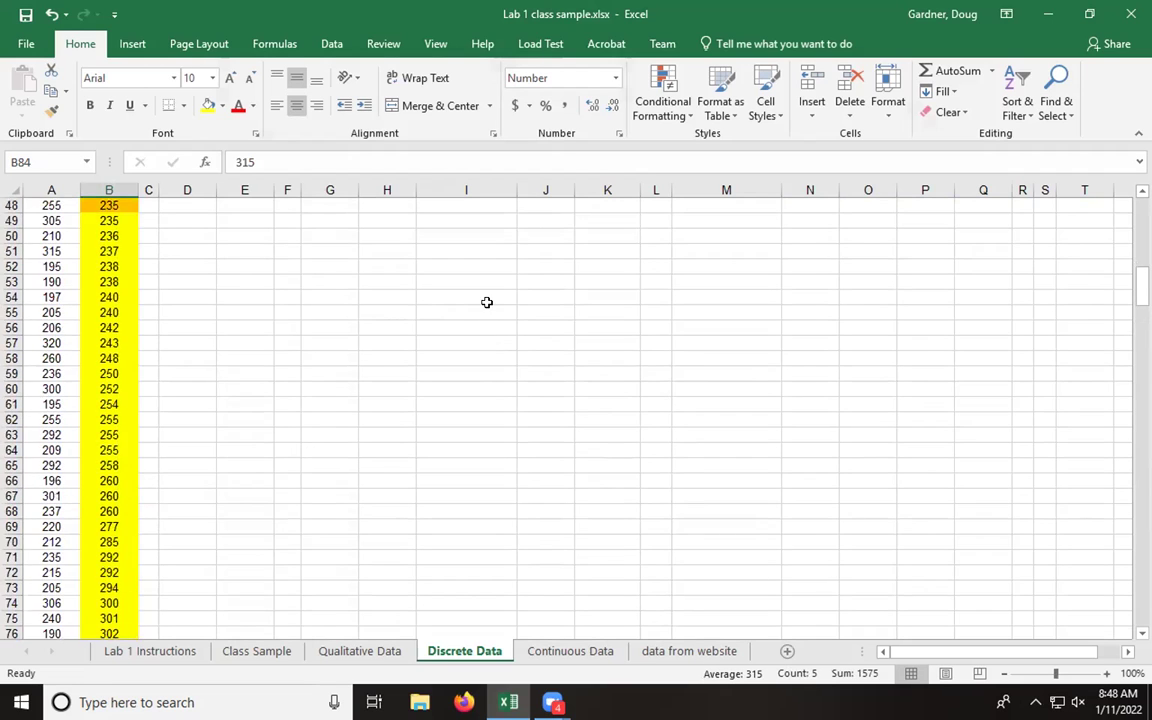
{"action": "scroll", "coordinate": [470, 324], "scroll_direction": "up", "scroll_amount": 1}
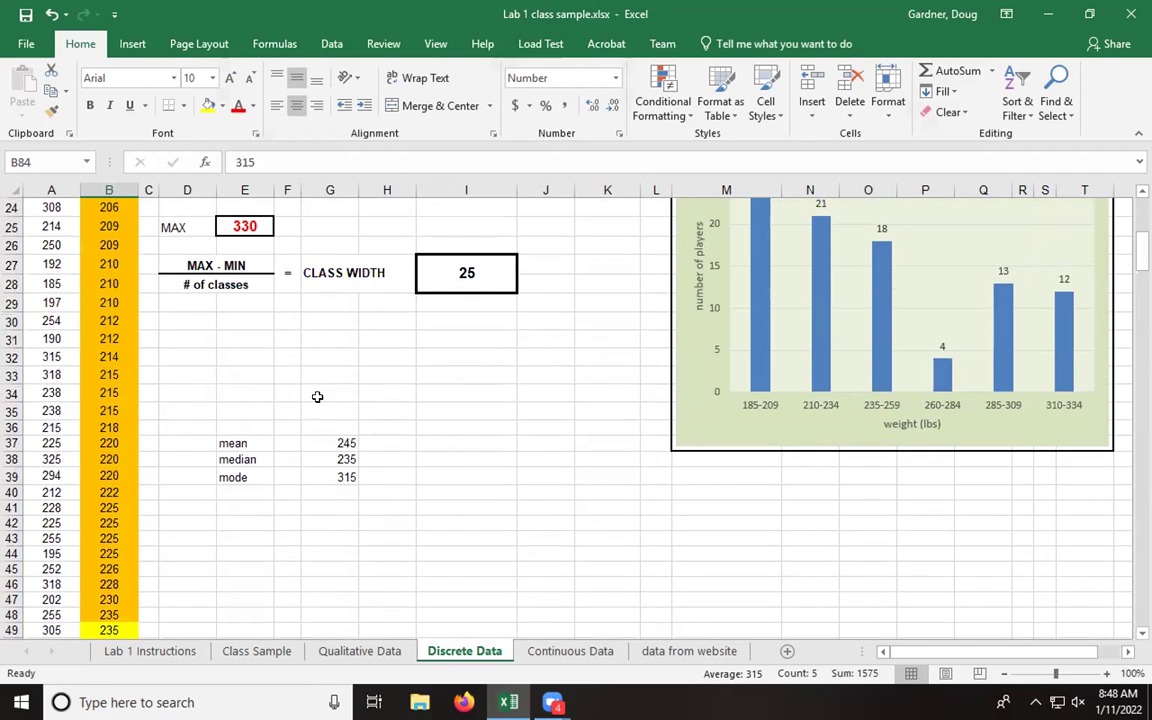
Merge and center cells E35 to G35 above the mean, median and mode, and enter the heading "all averages!!!!!"
{"action": "left_click", "coordinate": [291, 410]}
{"action": "left_click_drag", "start_coordinate": [311, 408], "coordinate": [238, 409]}
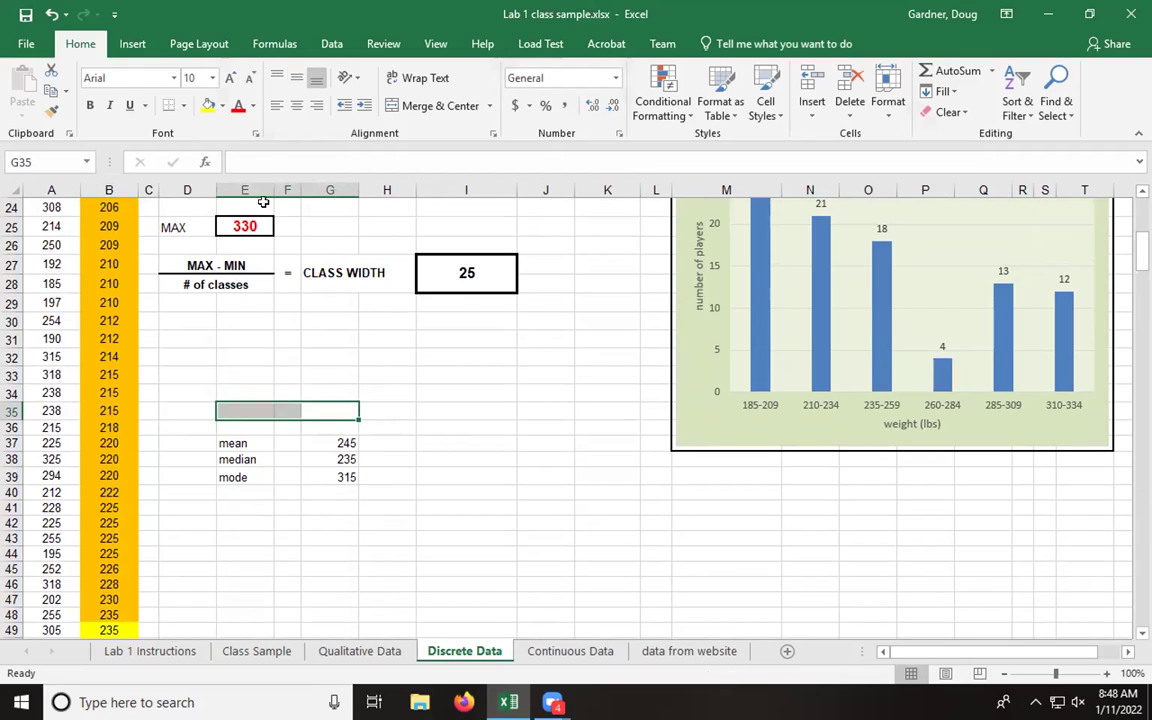
{"action": "left_click", "coordinate": [438, 105]}
{"action": "type", "text": "al"}
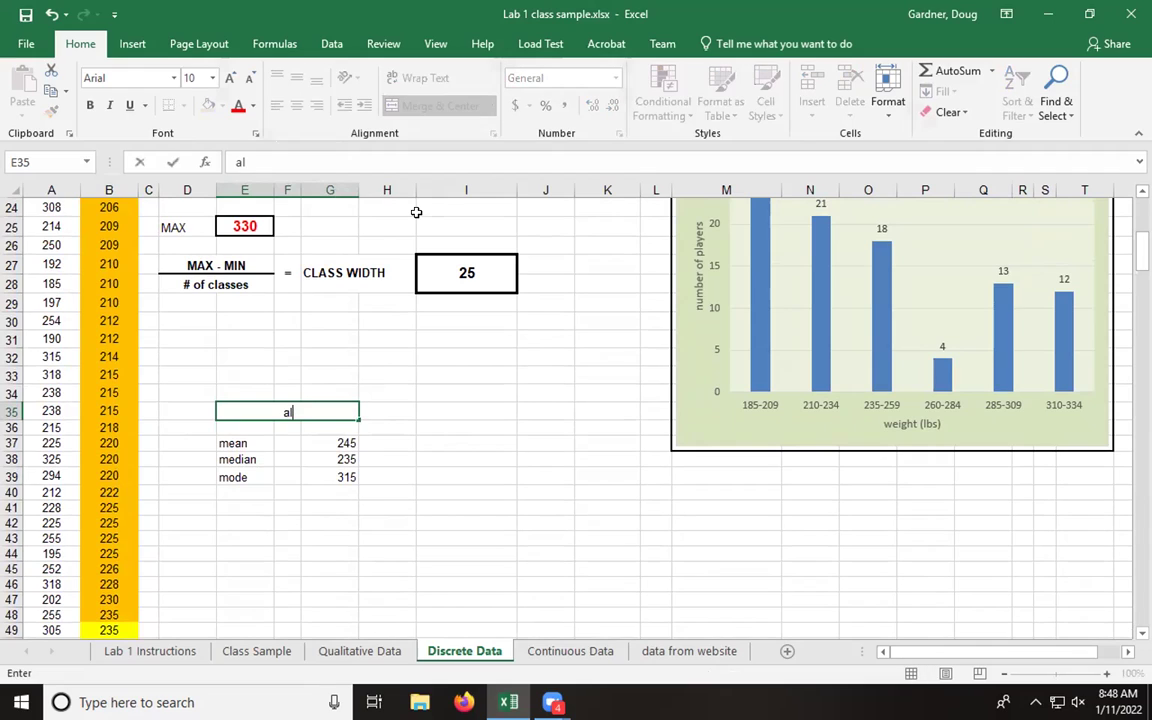
{"action": "type", "text": "l averages"}
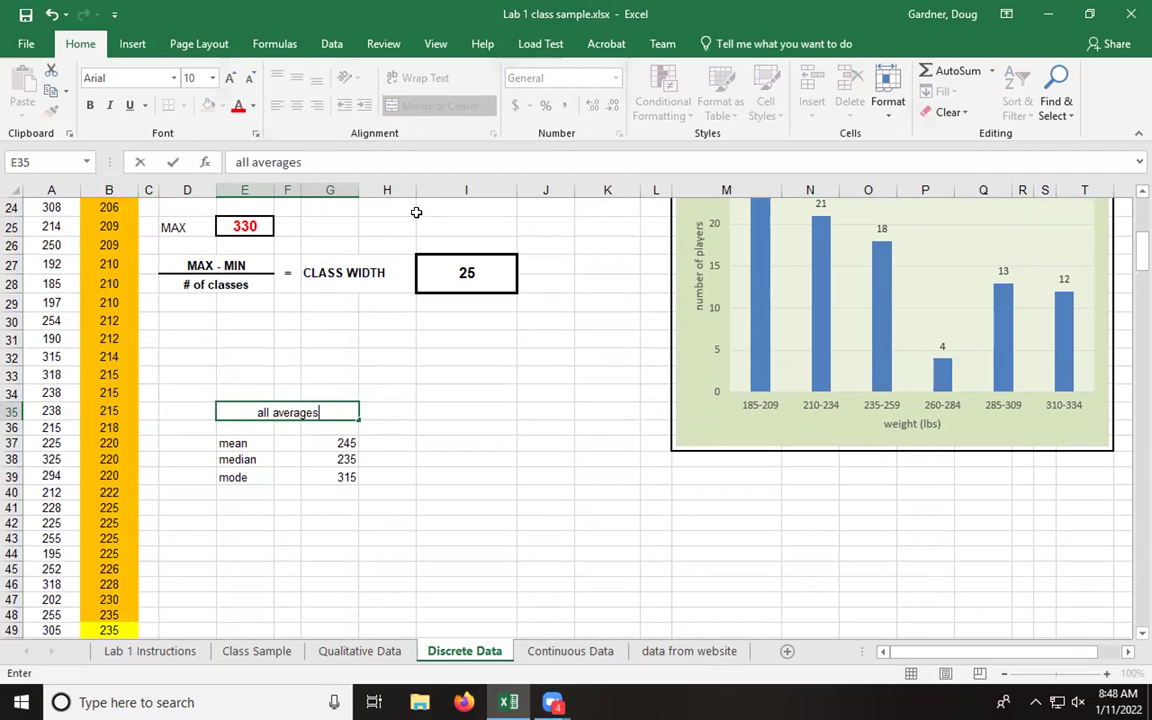
{"action": "type", "text": "!!!!!"}
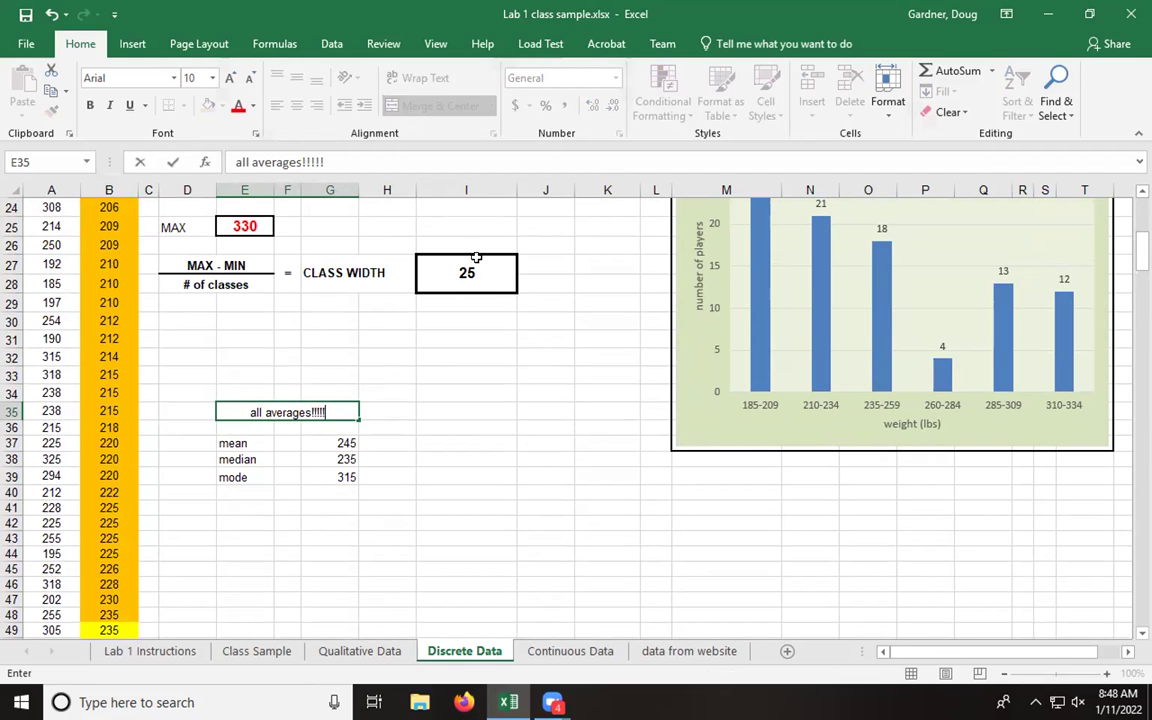
{"action": "left_click", "coordinate": [536, 458]}
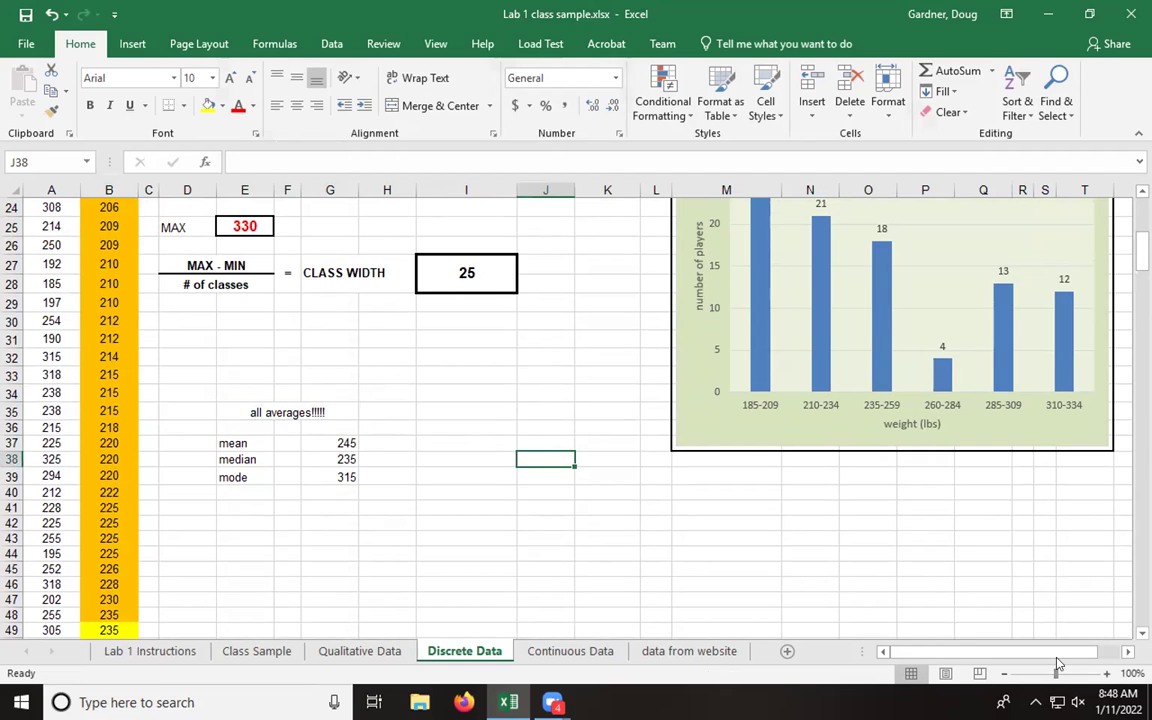
Enlarge the sheet to 140% and compare the mean, median and mode with each other and with the weight histogram
{"action": "left_click", "coordinate": [1104, 674]}
{"action": "left_click", "coordinate": [1104, 674]}
{"action": "left_click", "coordinate": [1104, 674]}
{"action": "left_click", "coordinate": [1104, 674]}
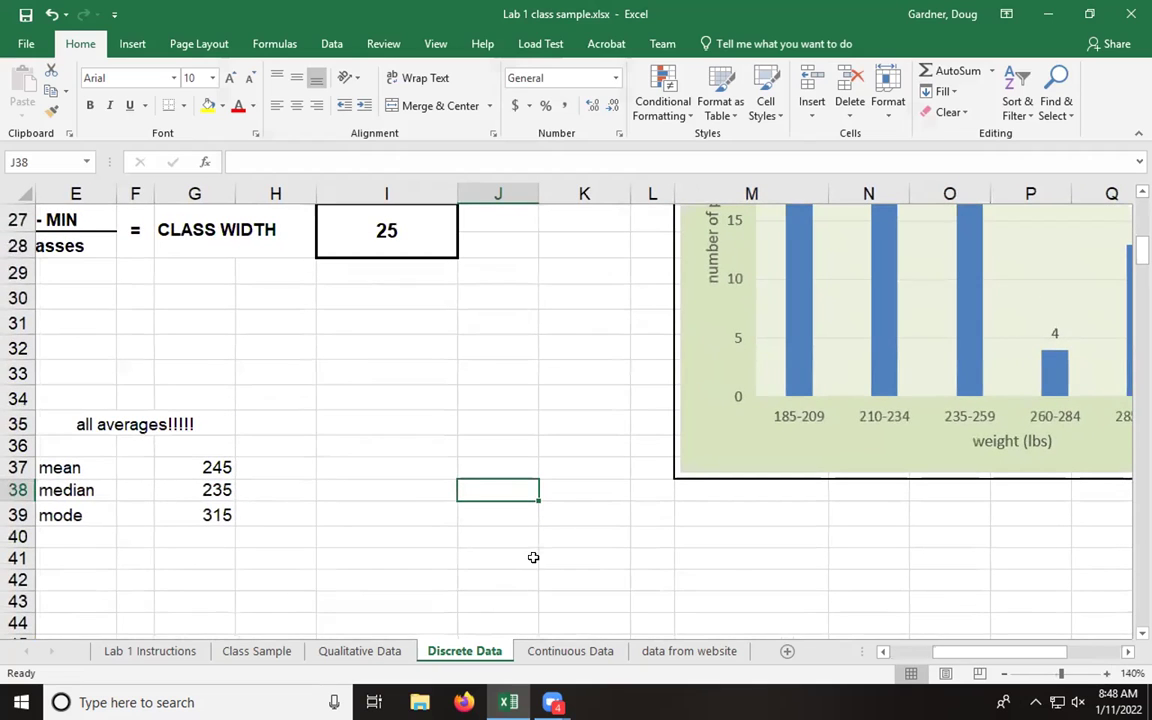
{"action": "left_click", "coordinate": [882, 651]}
{"action": "left_click", "coordinate": [882, 651]}
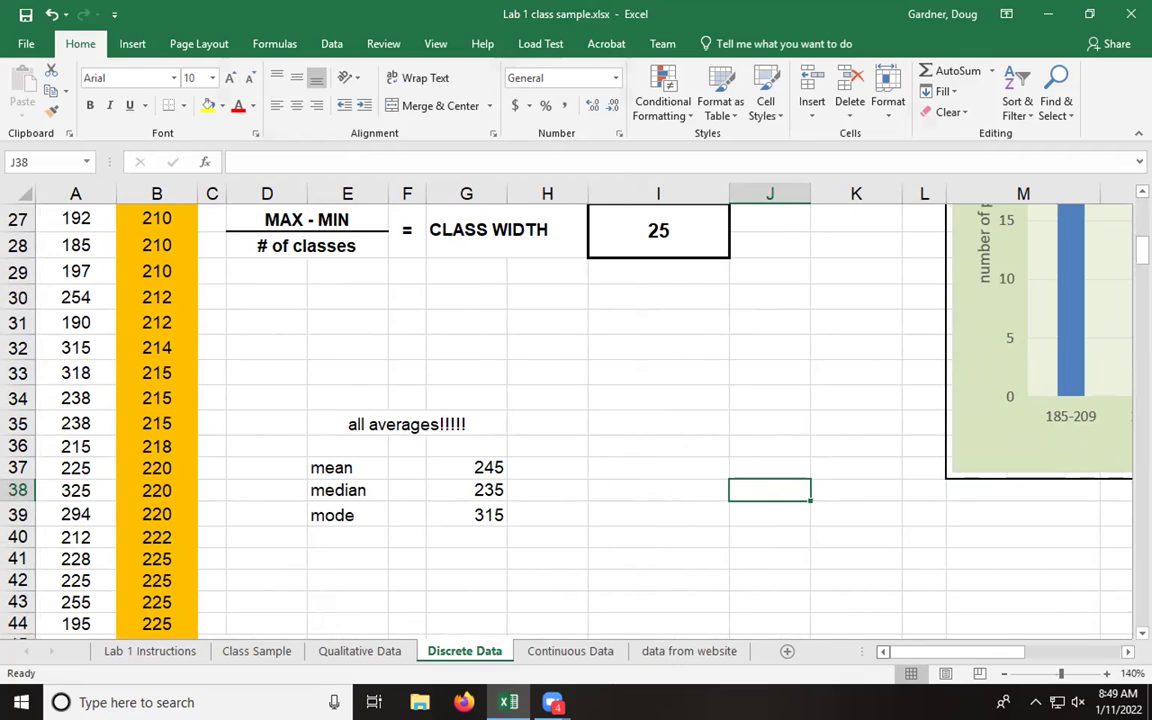
{"action": "left_click_drag", "start_coordinate": [489, 468], "coordinate": [485, 485]}
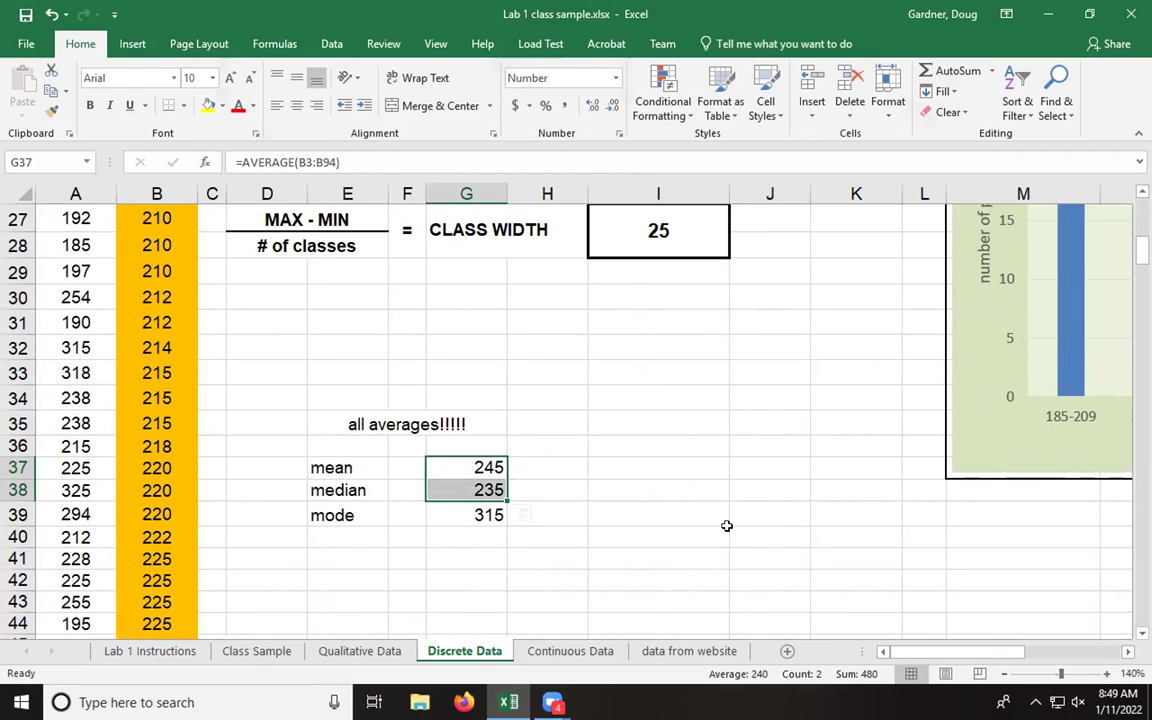
{"action": "left_click", "coordinate": [690, 515]}
{"action": "left_click", "coordinate": [485, 522]}
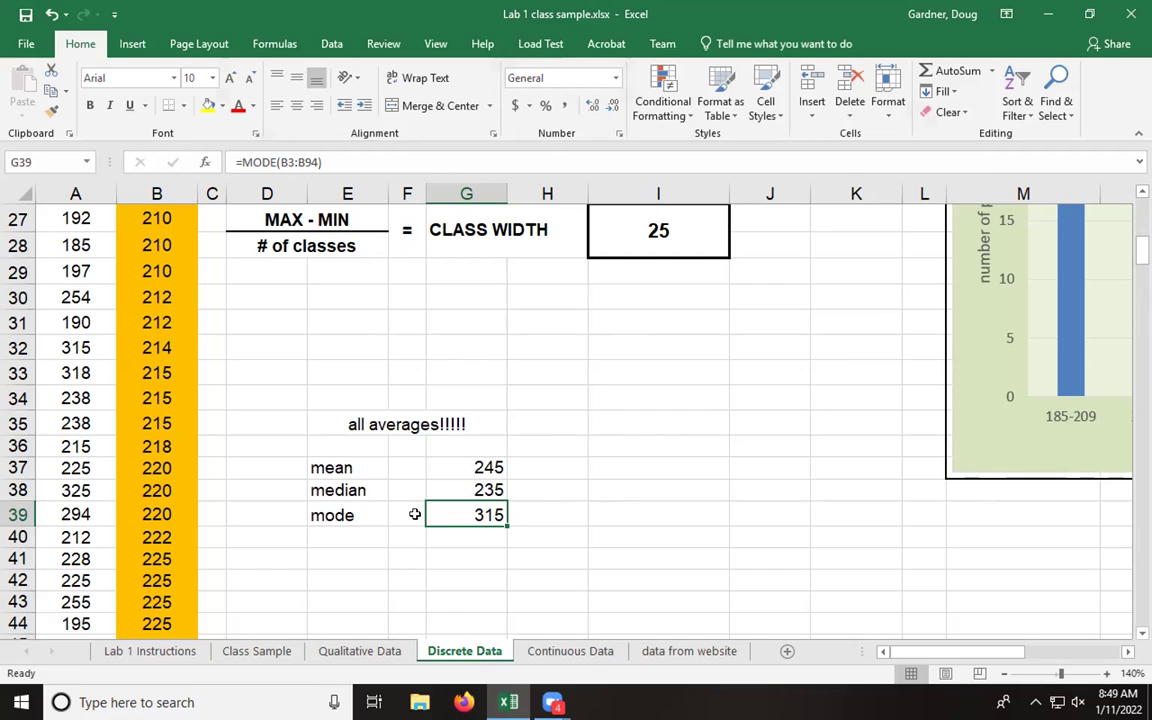
{"action": "left_click_drag", "start_coordinate": [370, 512], "coordinate": [455, 512]}
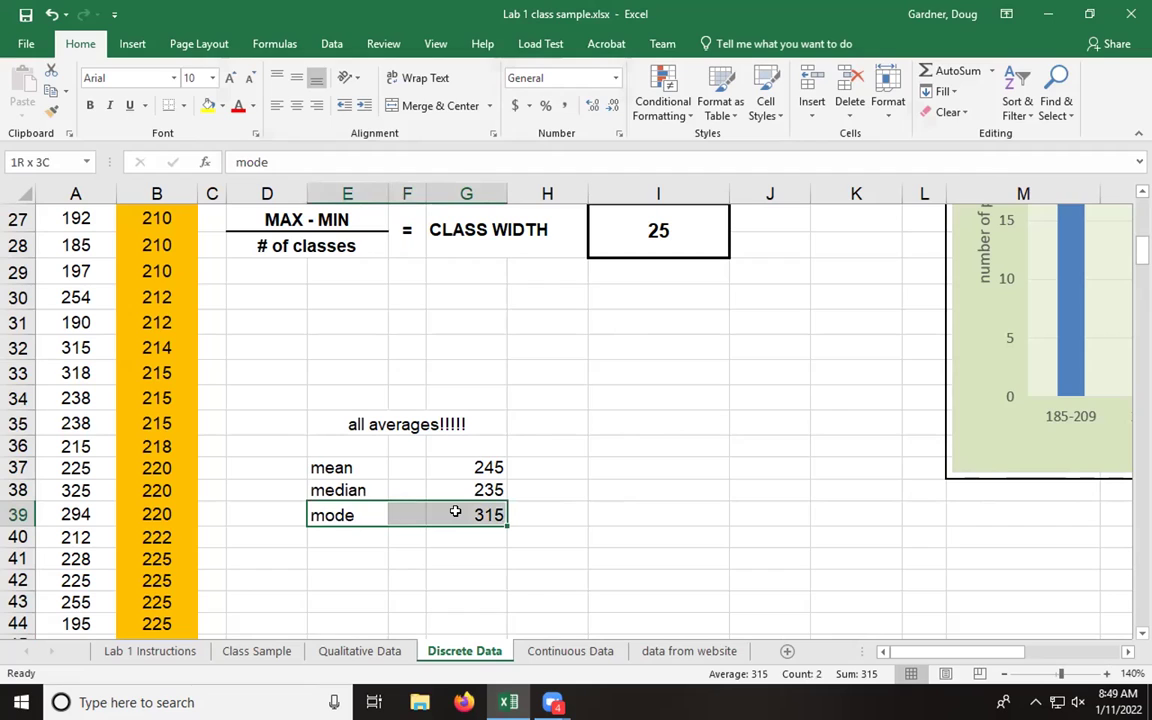
{"action": "left_click_drag", "start_coordinate": [455, 512], "coordinate": [455, 513]}
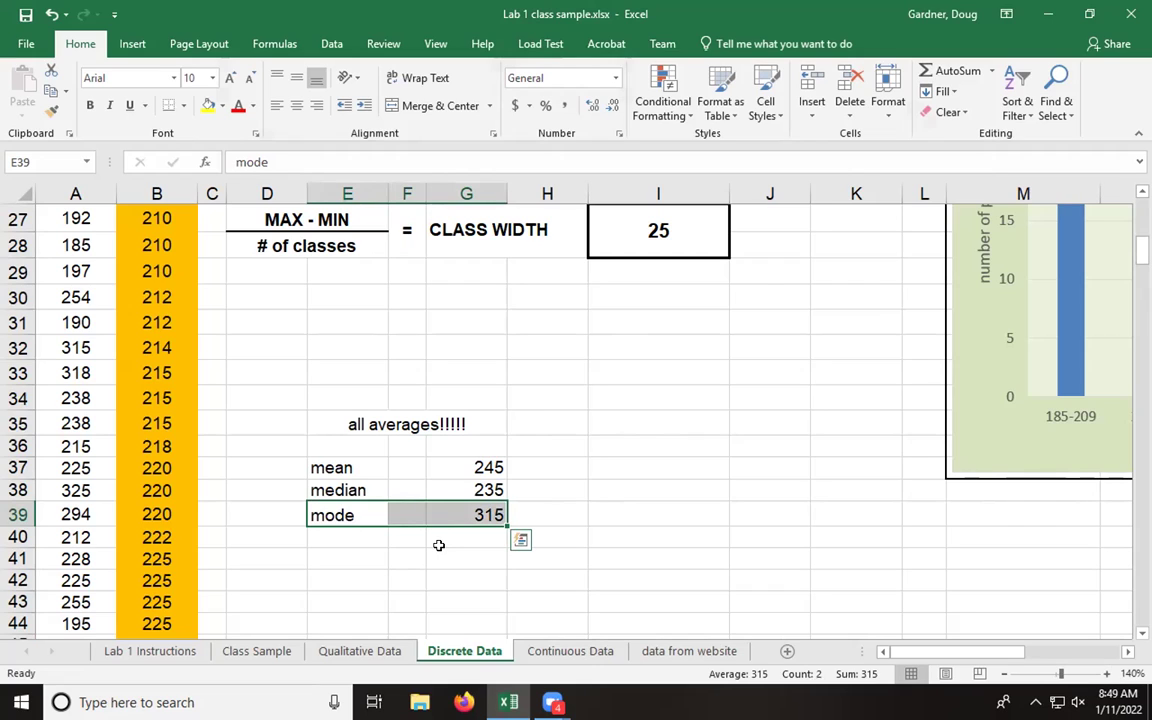
{"action": "left_click", "coordinate": [638, 465]}
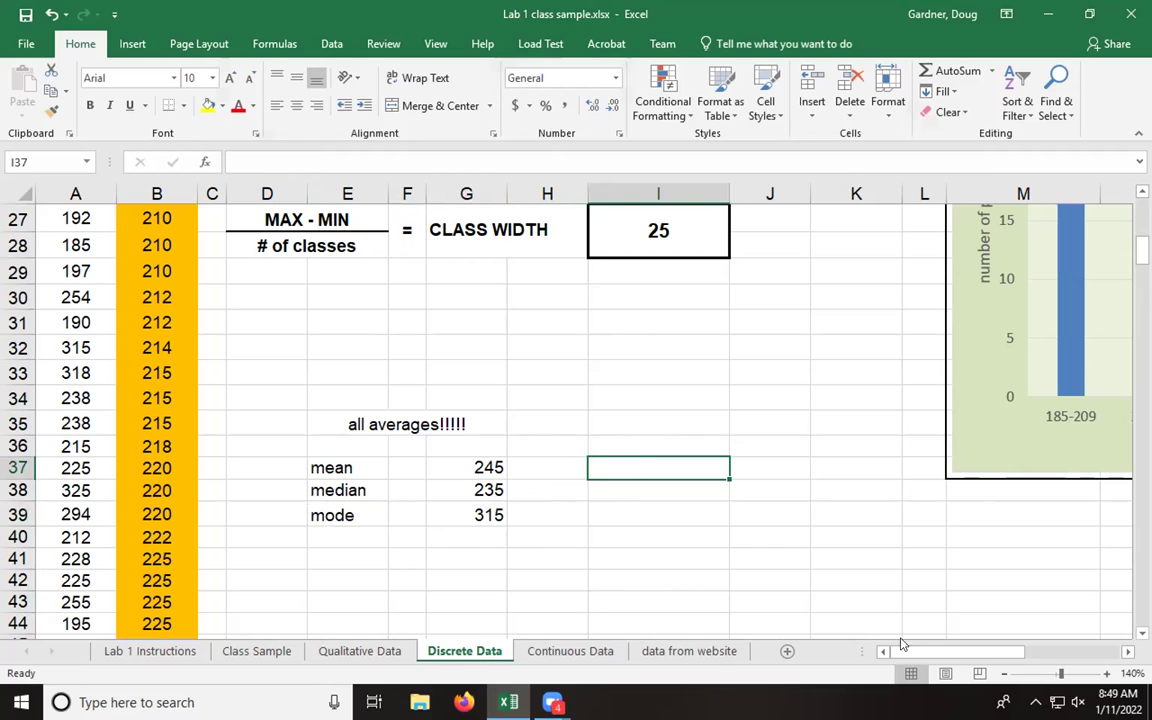
{"action": "left_click_drag", "start_coordinate": [906, 651], "coordinate": [964, 651]}
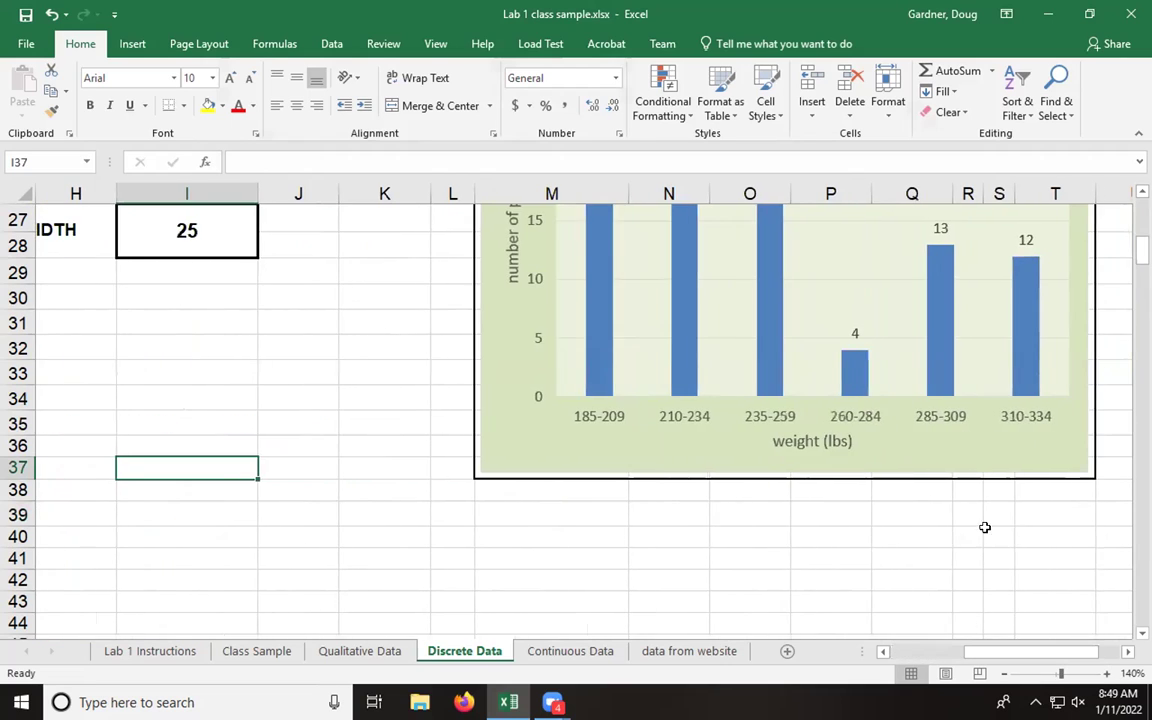
Highlight the mean's label and value, cells E37 to G37, in yellow
{"action": "scroll", "coordinate": [985, 527], "scroll_direction": "up", "scroll_amount": 2}
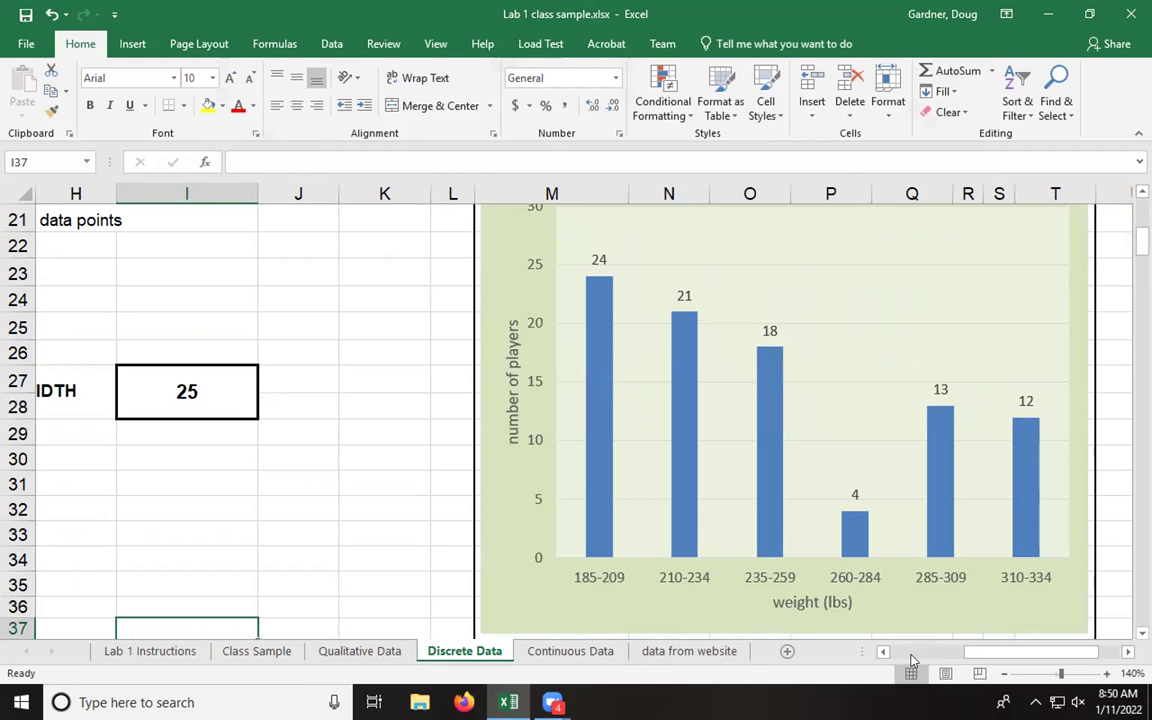
{"action": "left_click_drag", "start_coordinate": [941, 654], "coordinate": [873, 652]}
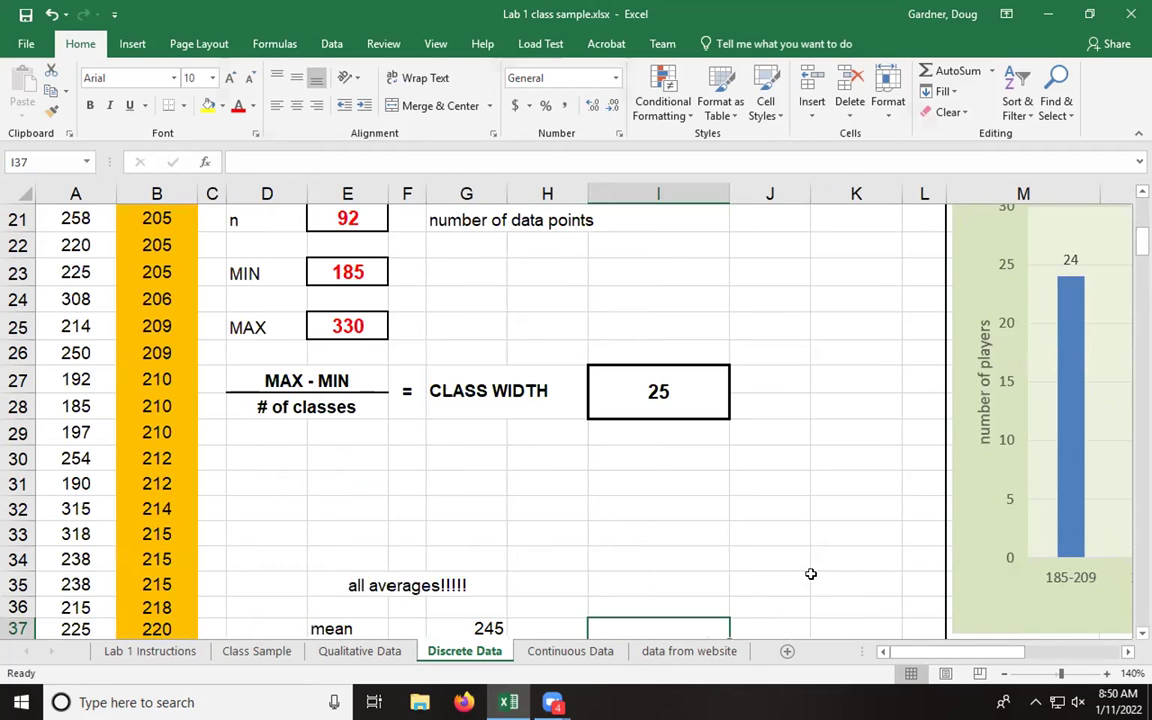
{"action": "scroll", "coordinate": [800, 565], "scroll_direction": "down", "scroll_amount": 2}
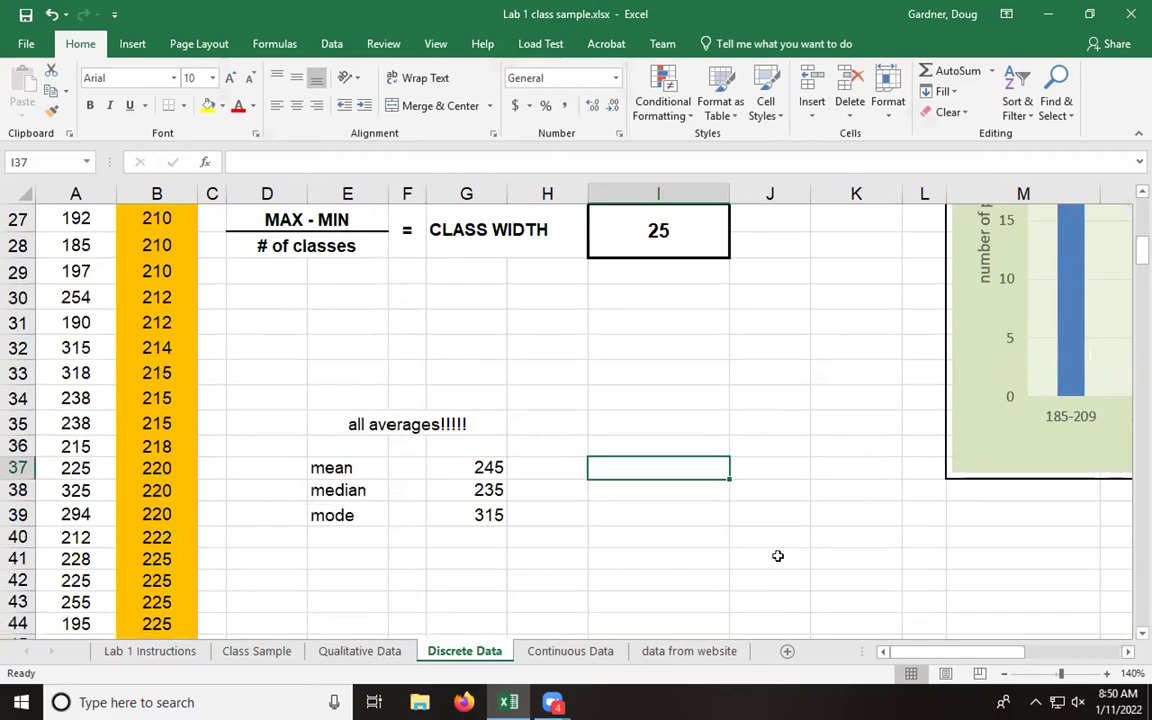
{"action": "left_click", "coordinate": [470, 468]}
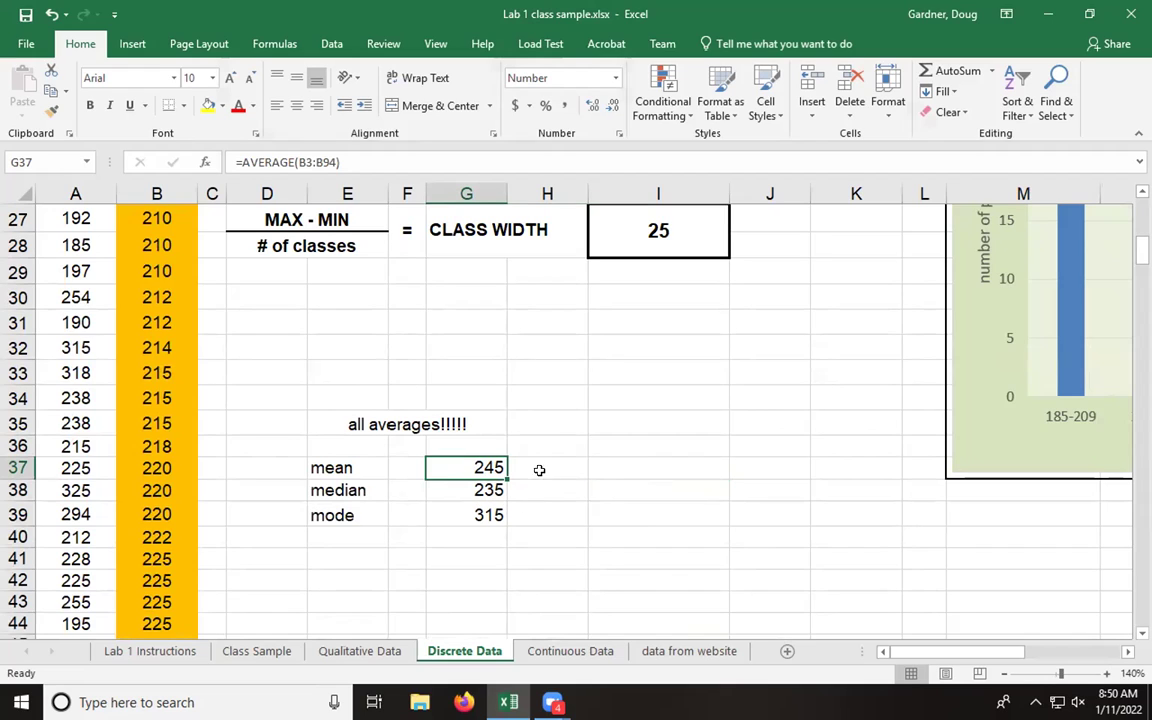
{"action": "left_click", "coordinate": [527, 440]}
{"action": "left_click", "coordinate": [500, 474]}
{"action": "left_click_drag", "start_coordinate": [350, 468], "coordinate": [440, 468]}
{"action": "left_click", "coordinate": [208, 105]}
{"action": "left_click", "coordinate": [770, 514]}
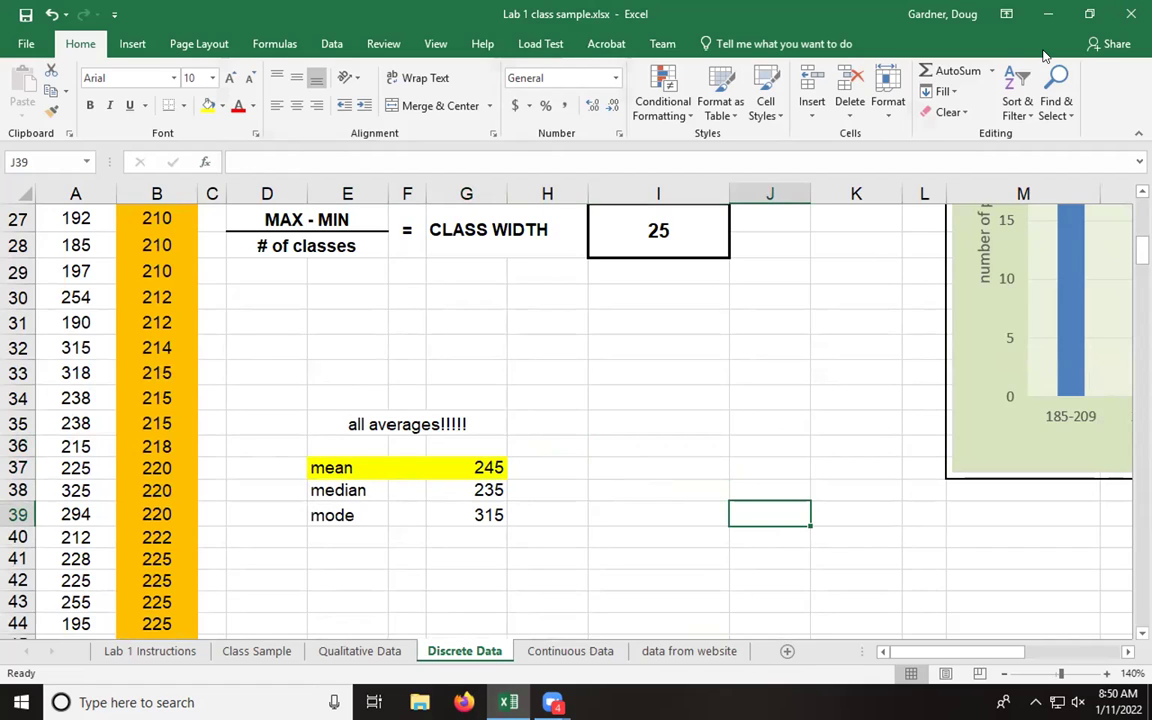
Minimize the workbook, switch to File Explorer and open the Chapter 3 folder inside MTH 243 on the H: drive
{"action": "left_click", "coordinate": [1048, 14]}
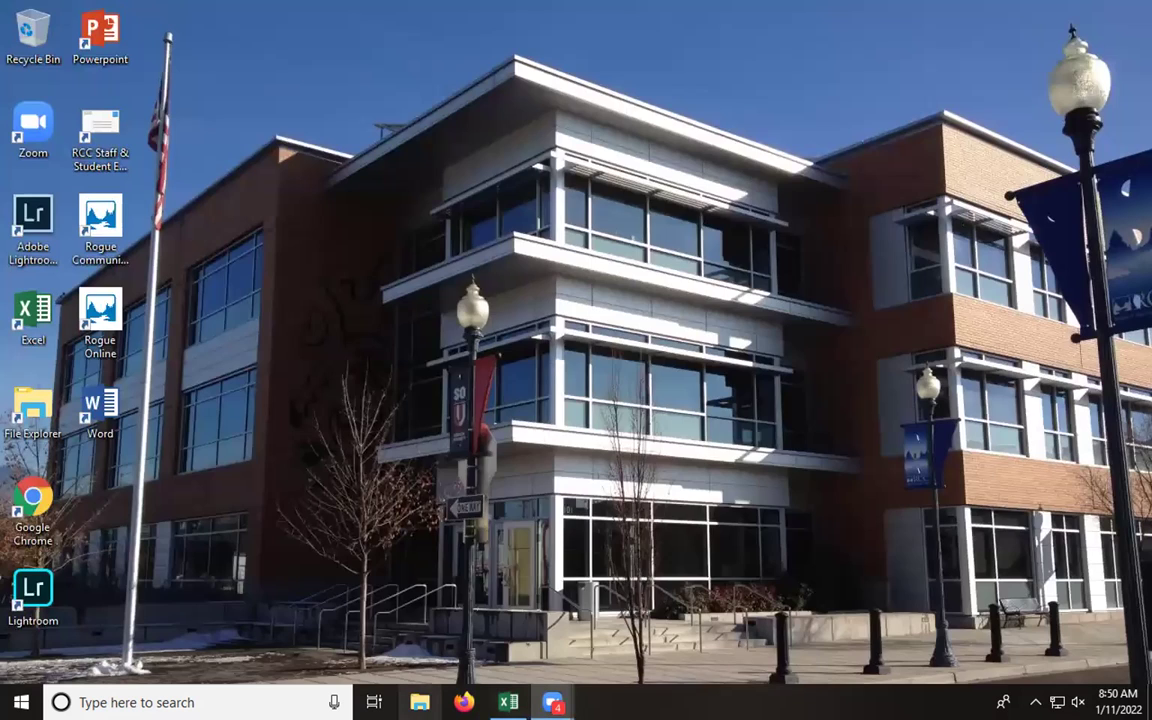
{"action": "key", "text": "super+e"}
{"action": "scroll", "coordinate": [507, 525], "scroll_direction": "down", "scroll_amount": 5}
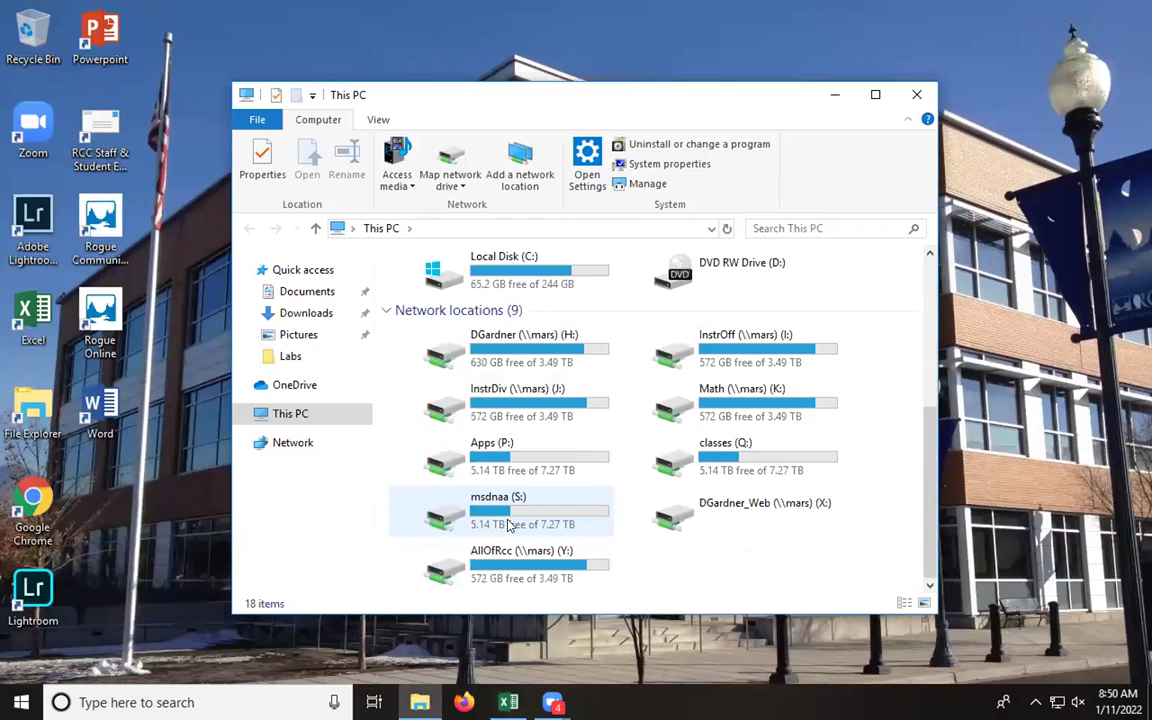
{"action": "double_click", "coordinate": [480, 345]}
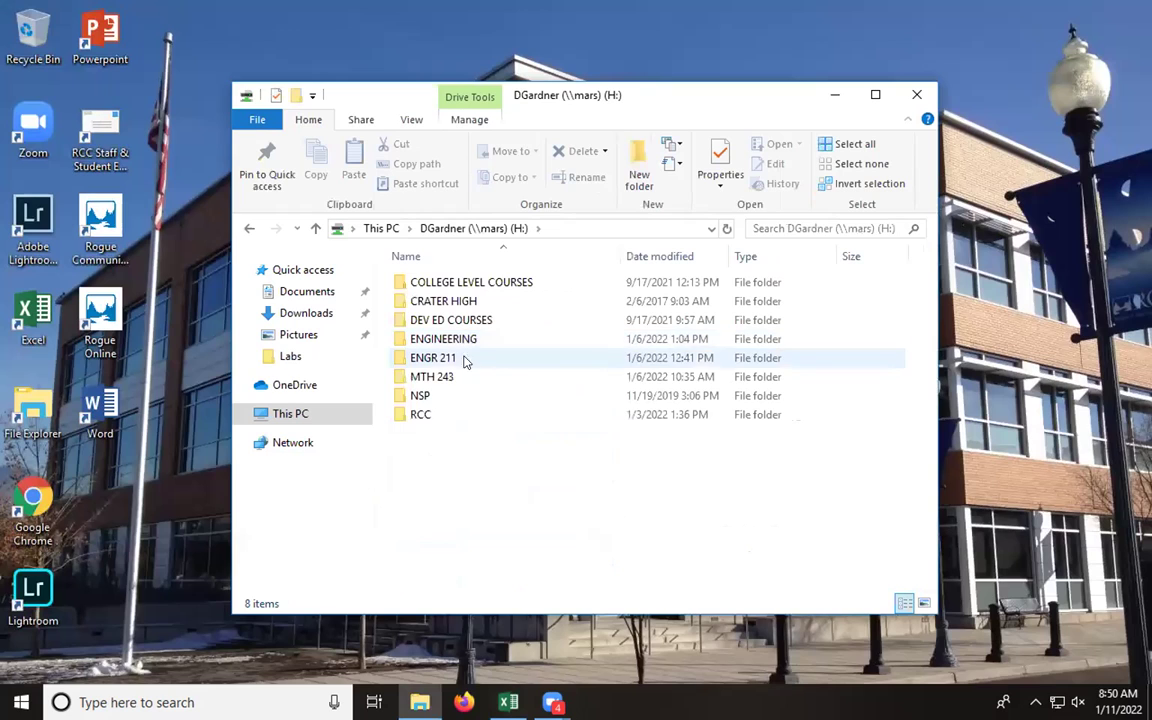
{"action": "double_click", "coordinate": [437, 376]}
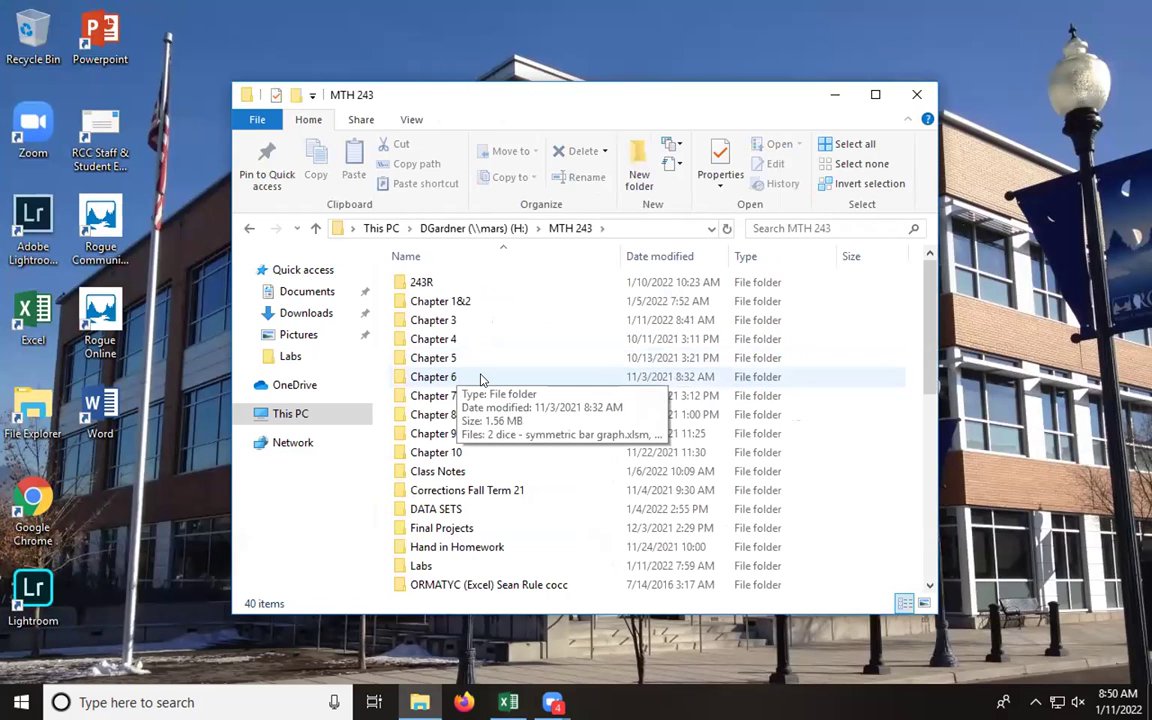
{"action": "double_click", "coordinate": [453, 325]}
Open the workbook "3.2 cowboys, lions, 49er, seahawks player weights.xlsx" in Excel without updating its external links
{"action": "scroll", "coordinate": [585, 480], "scroll_direction": "down", "scroll_amount": 1}
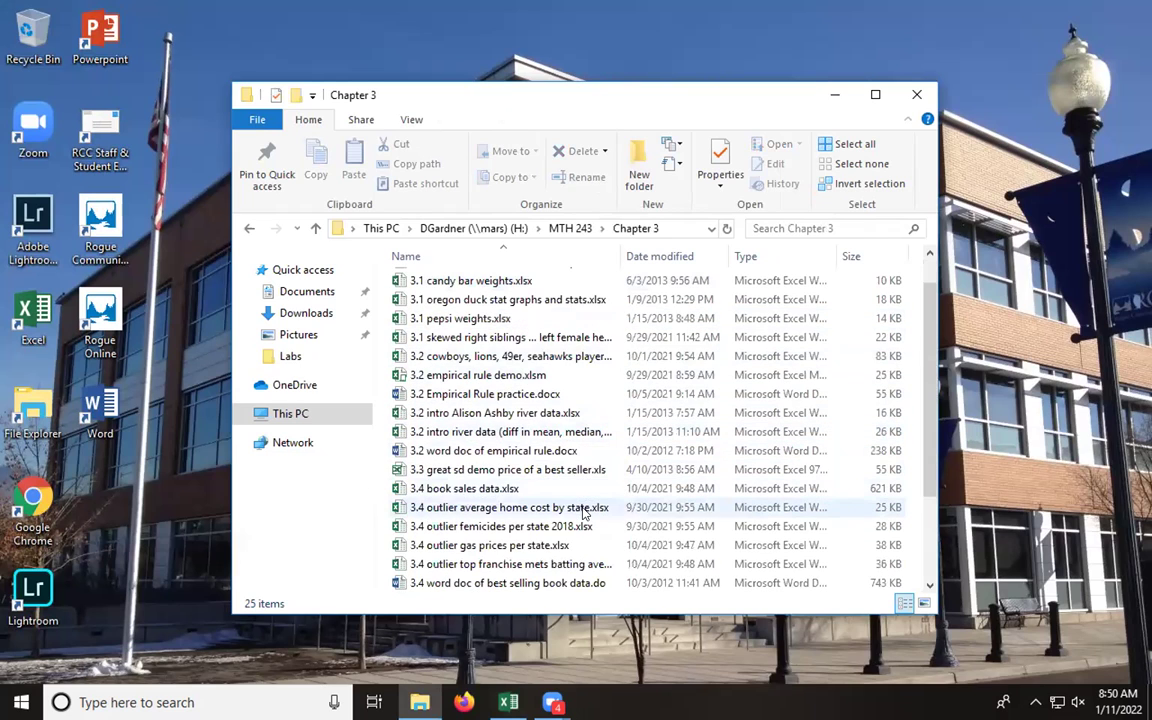
{"action": "scroll", "coordinate": [585, 512], "scroll_direction": "down", "scroll_amount": 1}
{"action": "scroll", "coordinate": [560, 395], "scroll_direction": "up", "scroll_amount": 2}
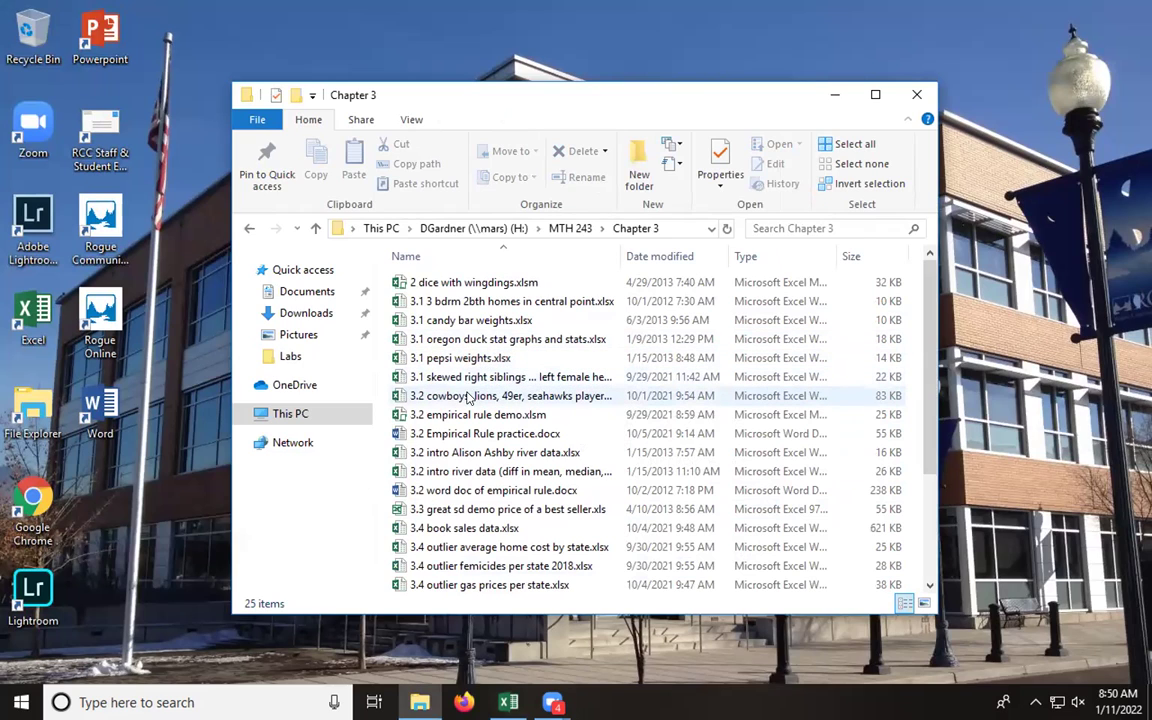
{"action": "left_click", "coordinate": [467, 397]}
{"action": "double_click", "coordinate": [467, 397]}
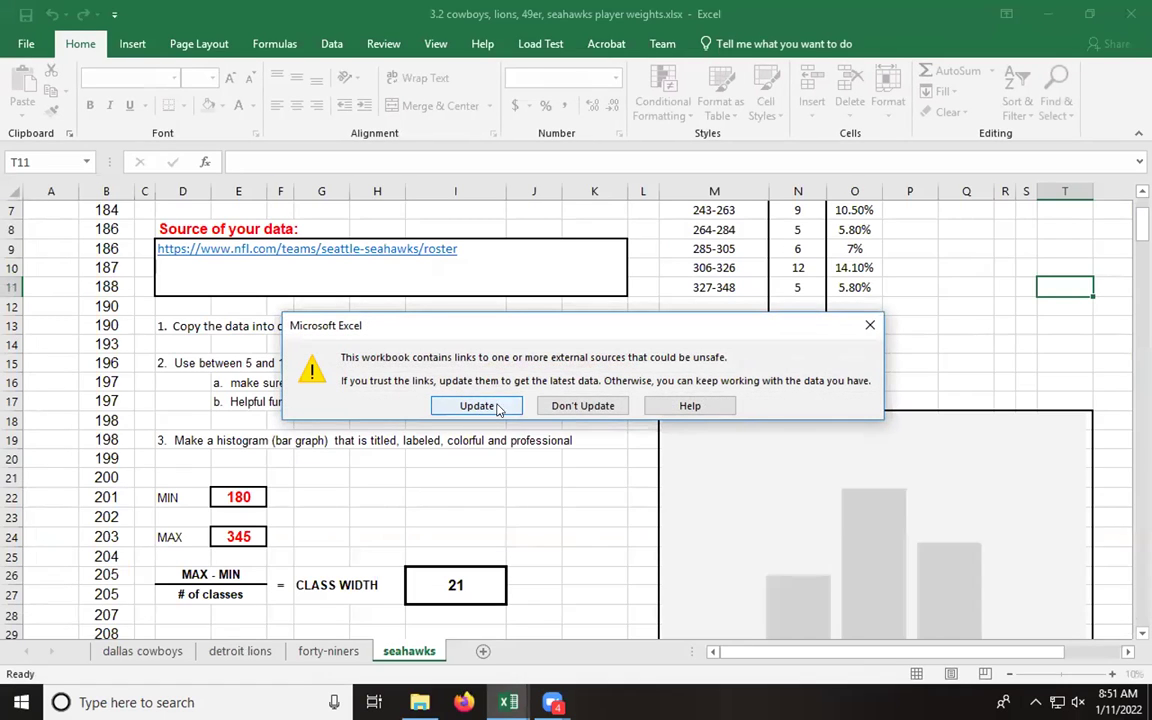
{"action": "left_click", "coordinate": [562, 405]}
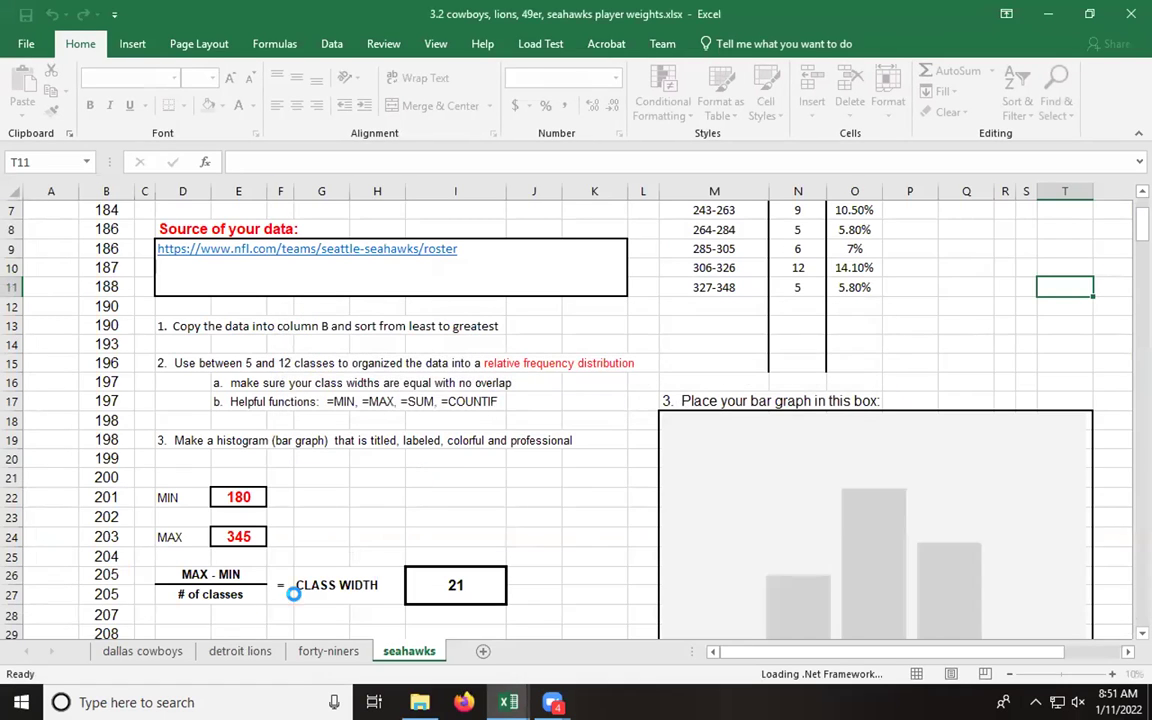
View the forty-niners sheet, then return to the seahawks sheet and examine its data description and frequency table
{"action": "left_click", "coordinate": [315, 651]}
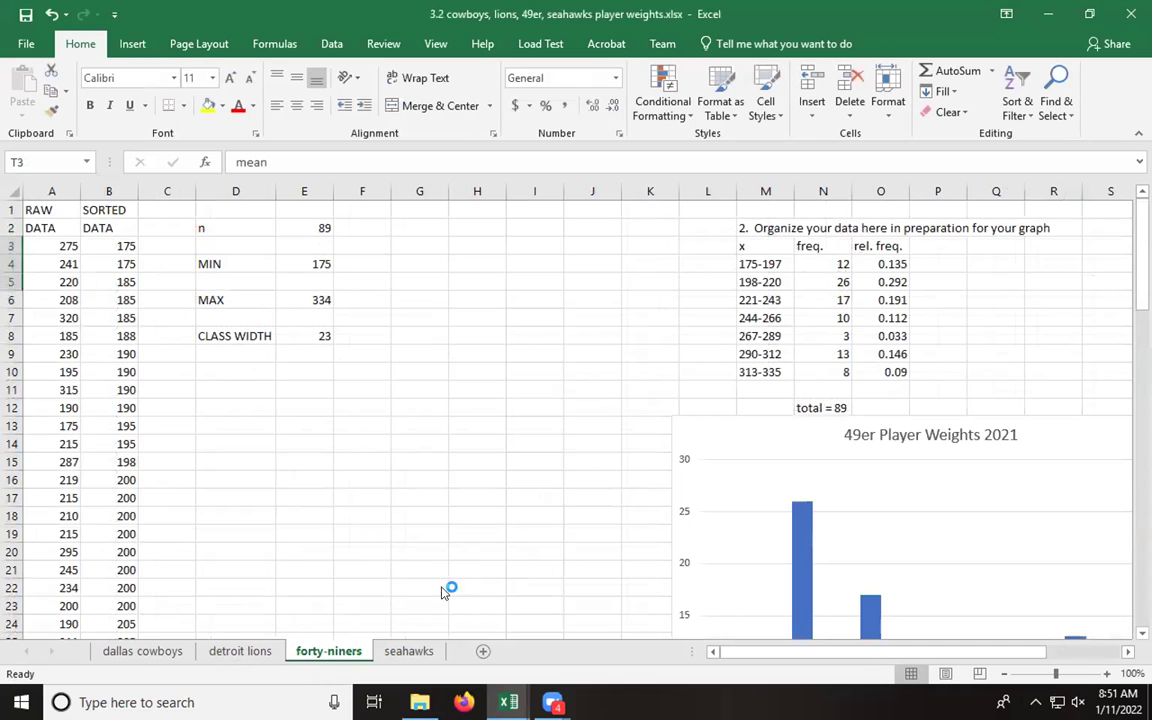
{"action": "left_click", "coordinate": [405, 651]}
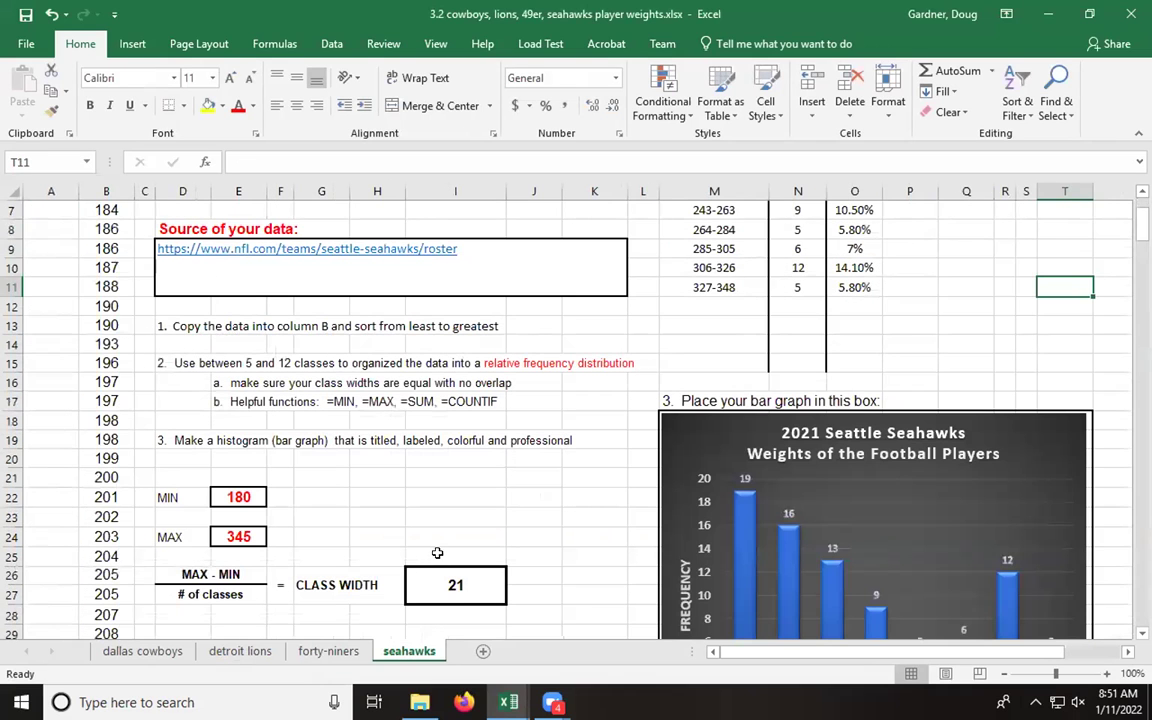
{"action": "scroll", "coordinate": [288, 374], "scroll_direction": "up", "scroll_amount": 2}
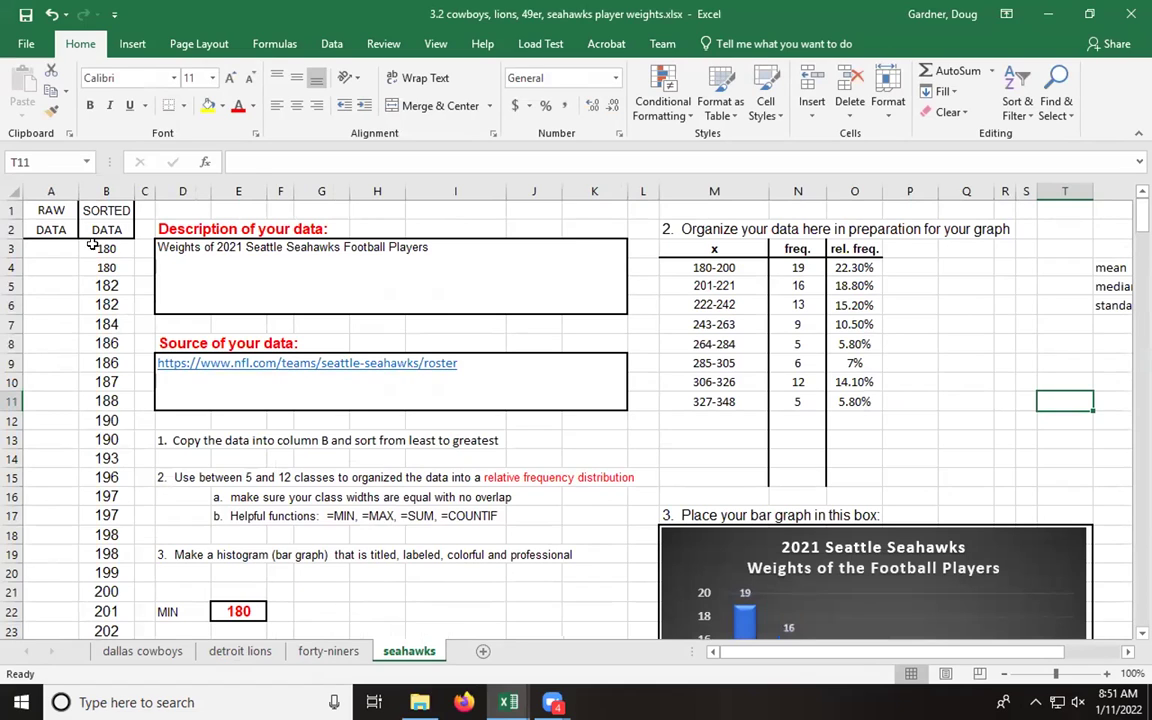
Select the sorted Seahawks weights, cells B3 to B87, and look through the values
{"action": "left_click_drag", "start_coordinate": [104, 249], "coordinate": [110, 586]}
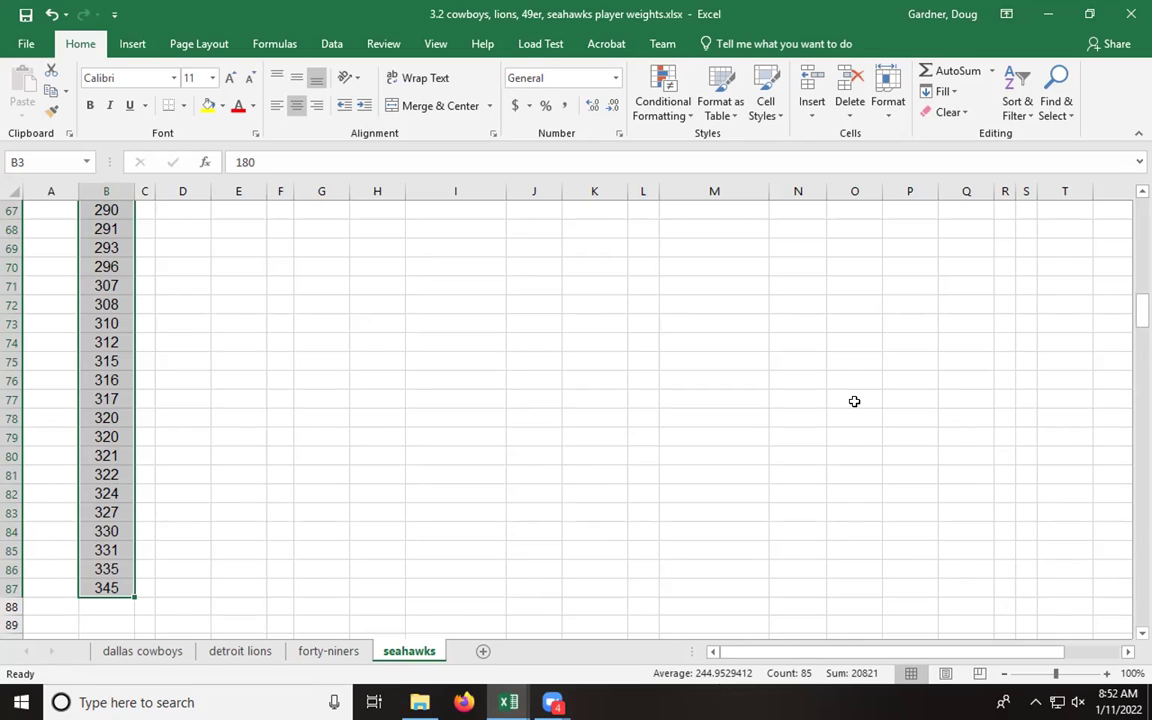
{"action": "scroll", "coordinate": [850, 401], "scroll_direction": "up", "scroll_amount": 1}
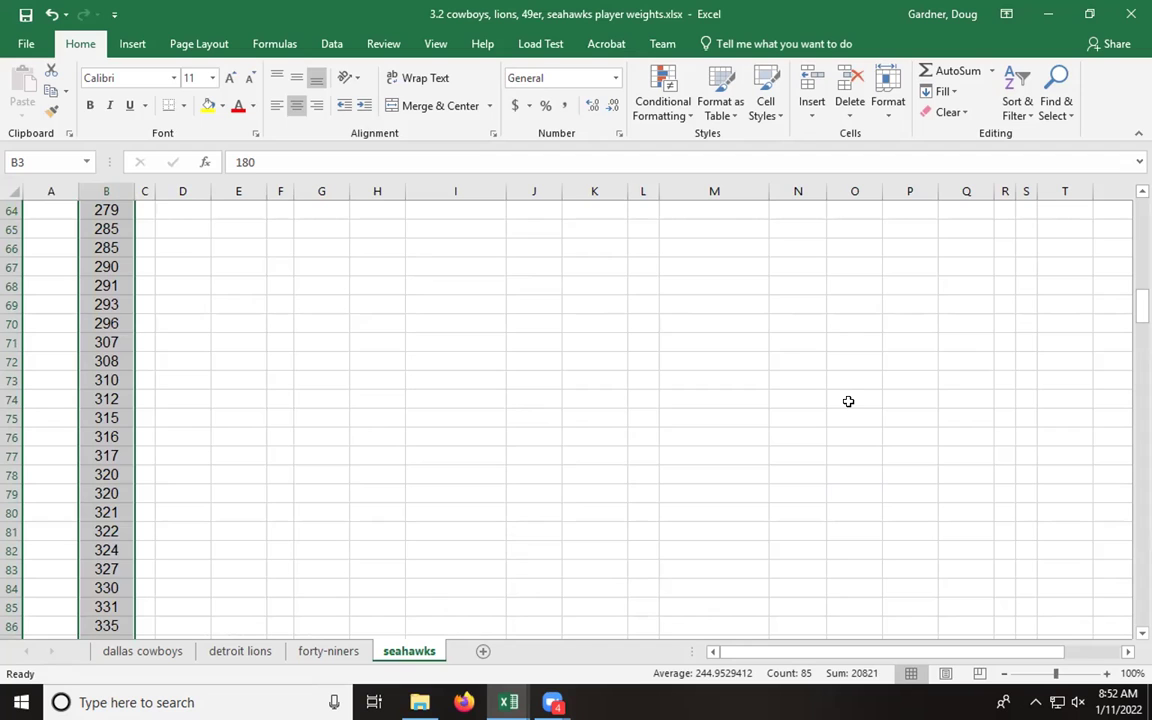
{"action": "scroll", "coordinate": [848, 401], "scroll_direction": "down", "scroll_amount": 2}
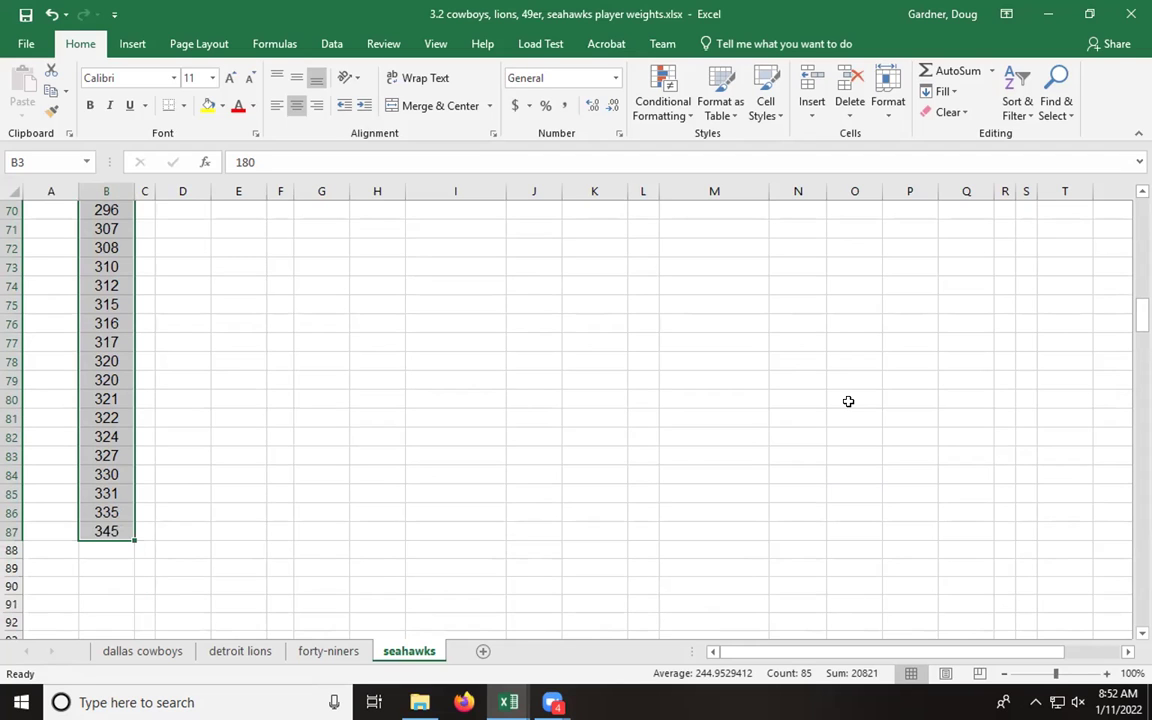
{"action": "scroll", "coordinate": [848, 401], "scroll_direction": "up", "scroll_amount": 8}
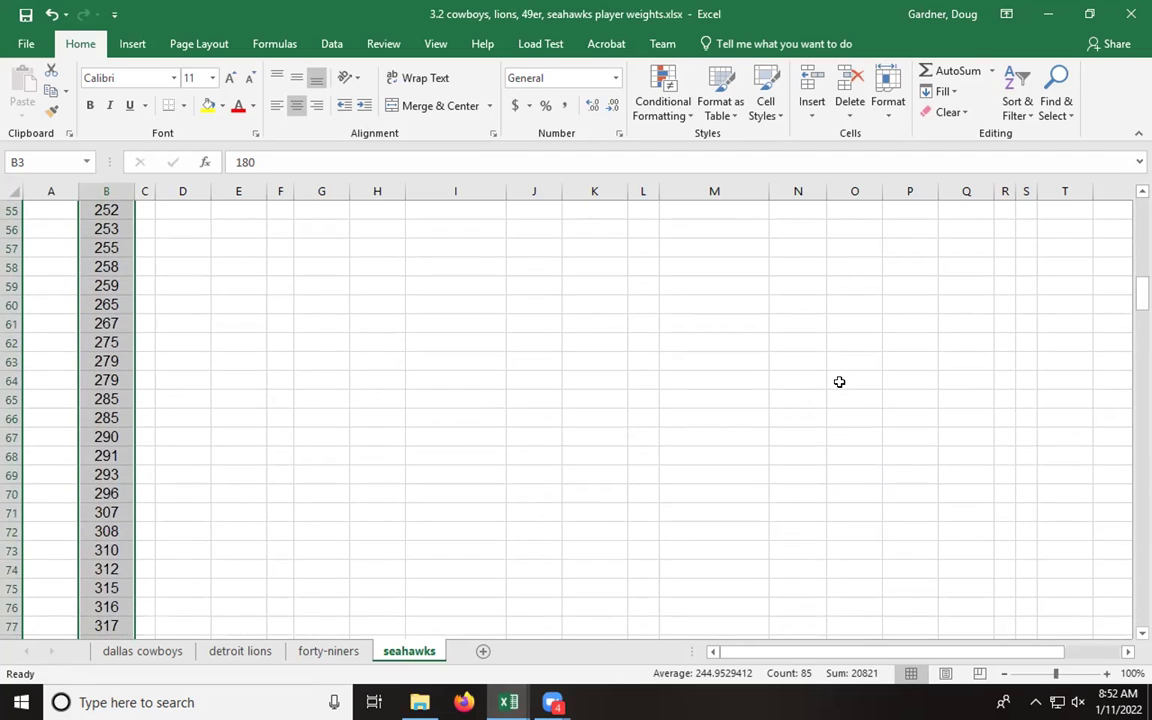
{"action": "scroll", "coordinate": [842, 367], "scroll_direction": "up", "scroll_amount": 2}
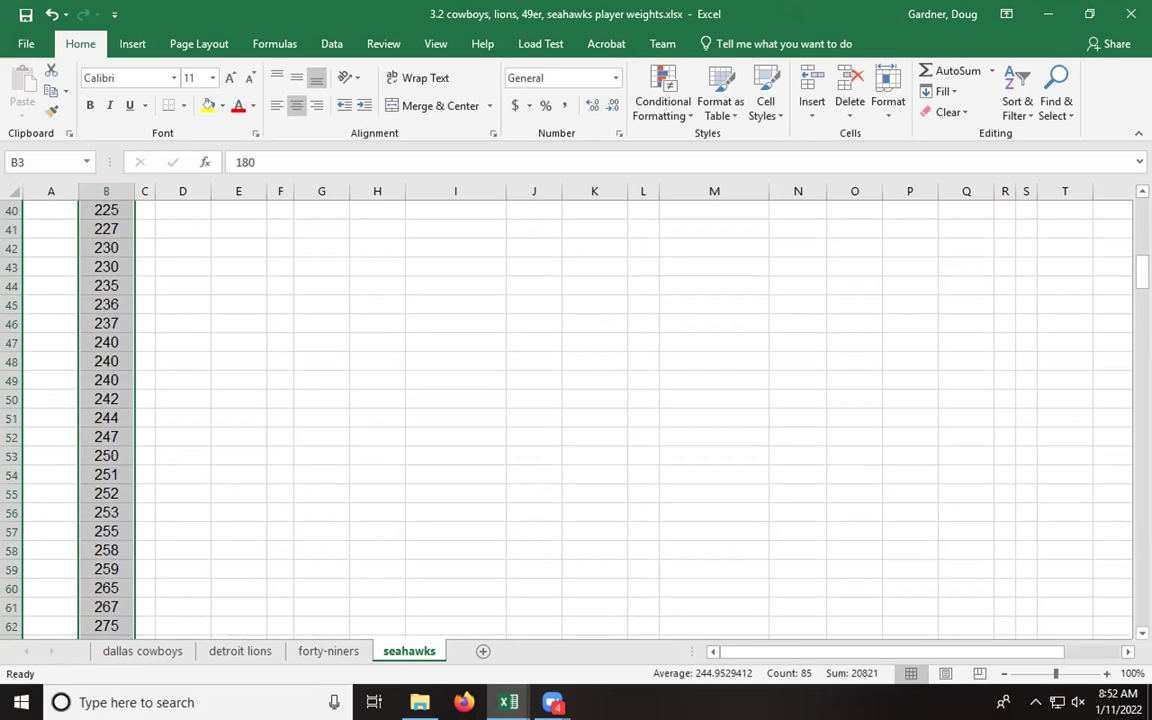